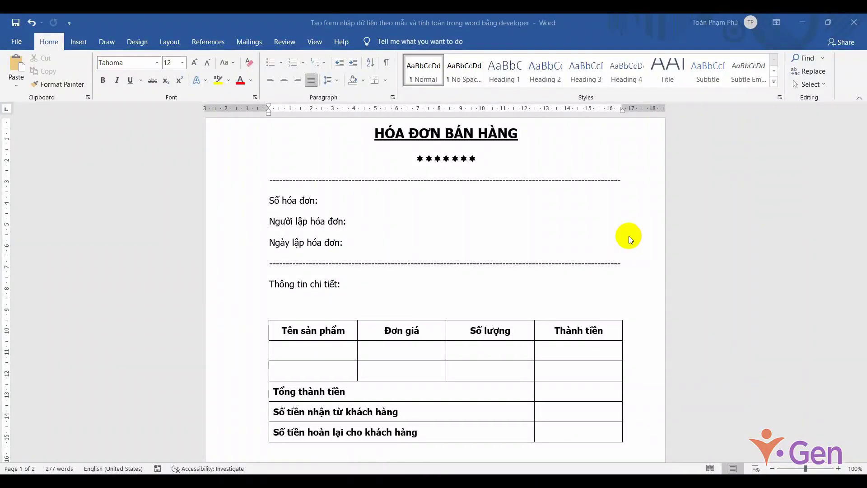
Step: Place the insertion point after 'Số hóa đơn:' in the invoice
{"action": "left_click", "coordinate": [383, 203]}
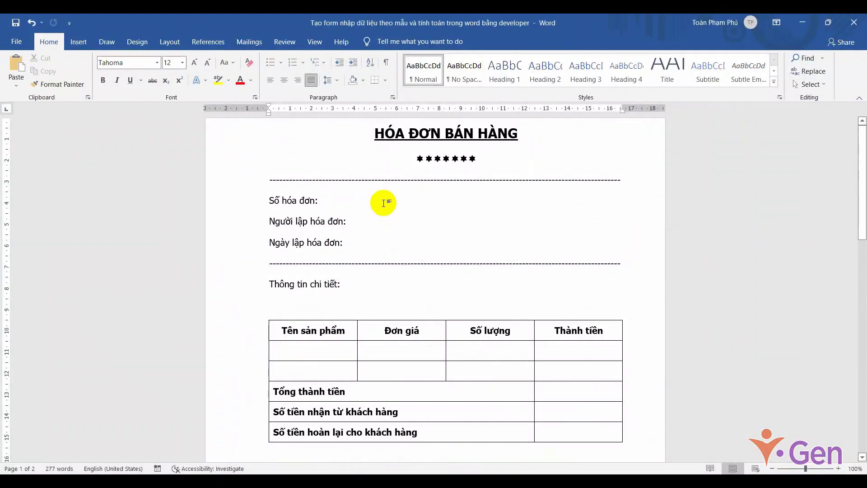
Step: Enable the Developer tab through Word Options > Customize Ribbon
{"action": "left_click", "coordinate": [16, 41]}
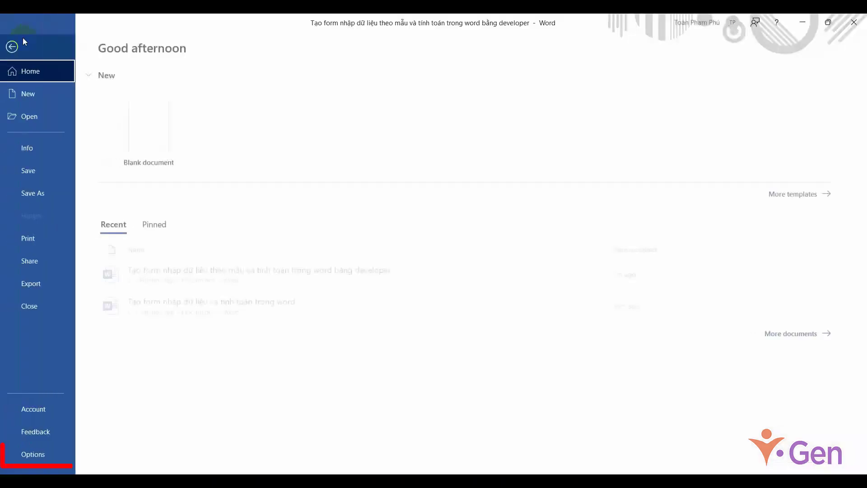
{"action": "left_click", "coordinate": [36, 454]}
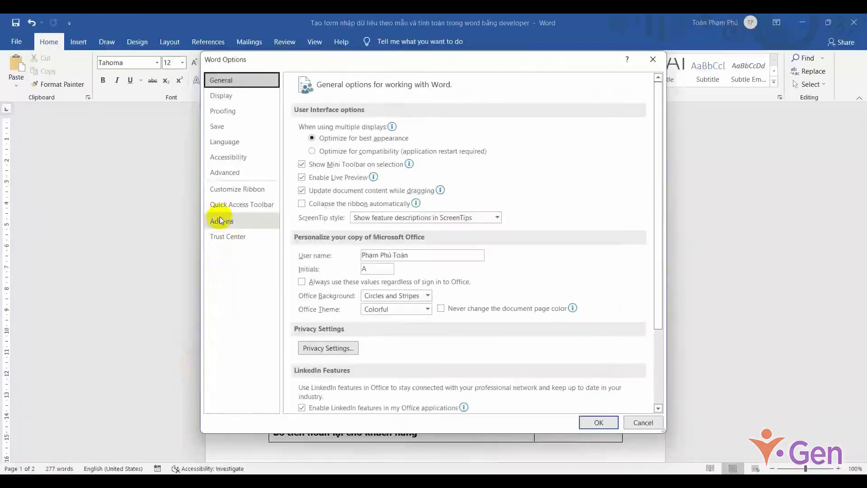
{"action": "left_click", "coordinate": [233, 191]}
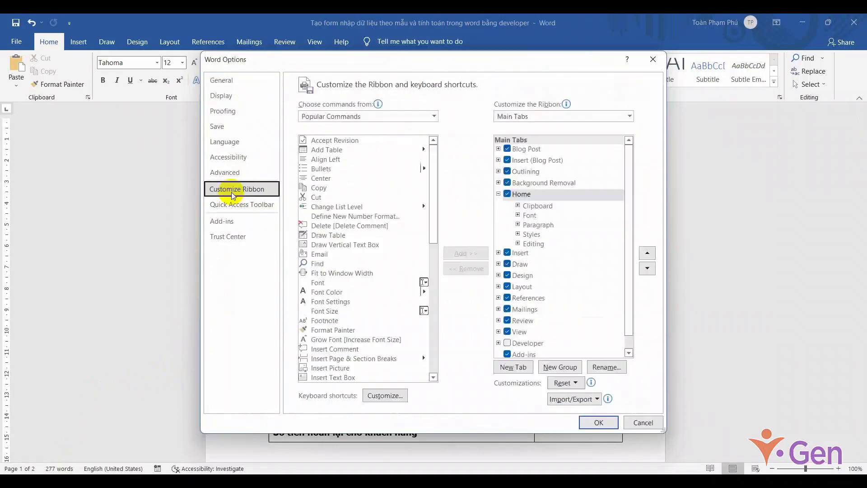
{"action": "left_click", "coordinate": [507, 342]}
{"action": "left_click", "coordinate": [598, 422]}
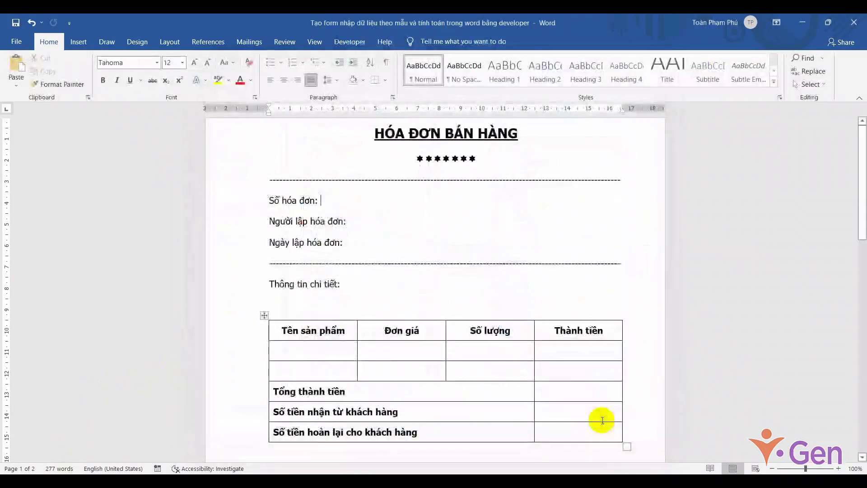
Step: Insert legacy text form fields after 'Số hóa đơn:' and 'Người lập hóa đơn:'
{"action": "left_click", "coordinate": [350, 42]}
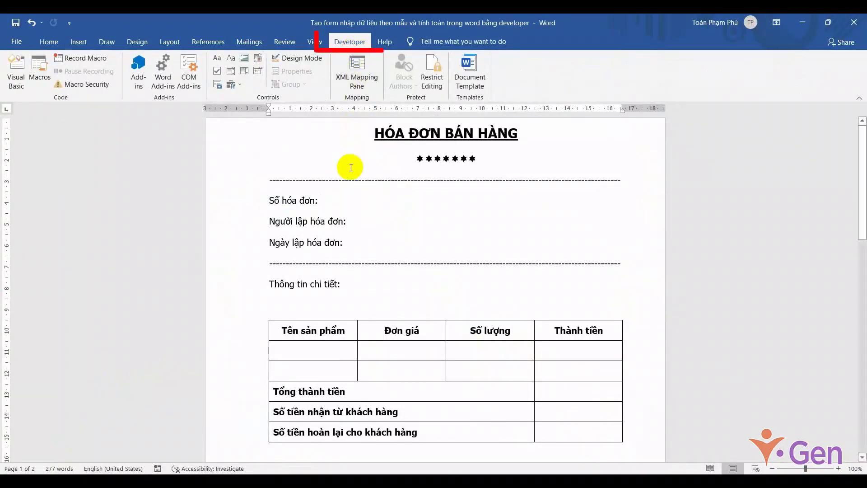
{"action": "left_click", "coordinate": [361, 204]}
{"action": "left_click", "coordinate": [231, 85]}
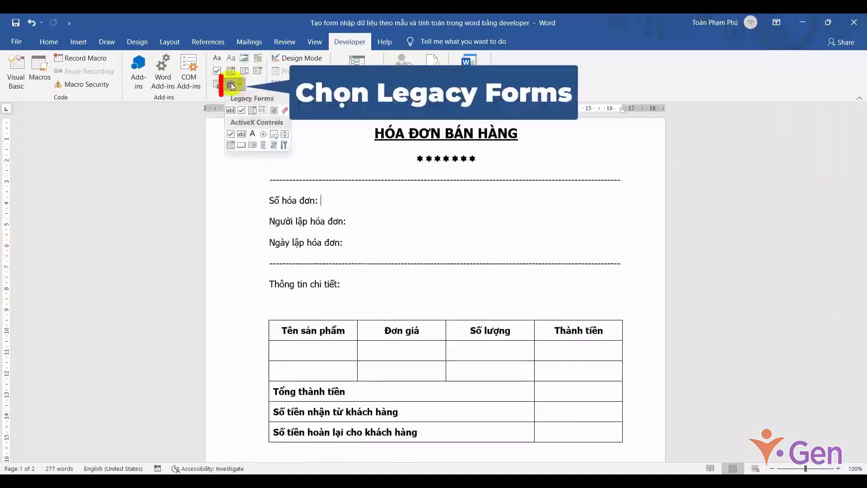
{"action": "left_click", "coordinate": [231, 110]}
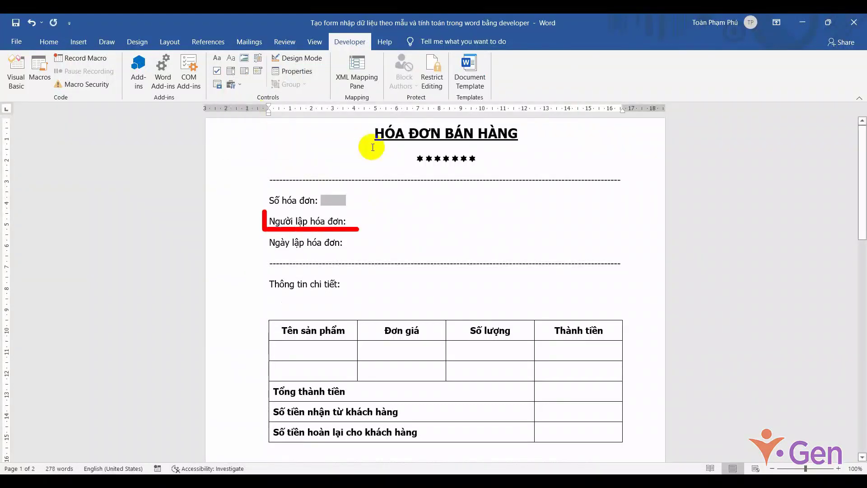
{"action": "key", "text": "Down"}
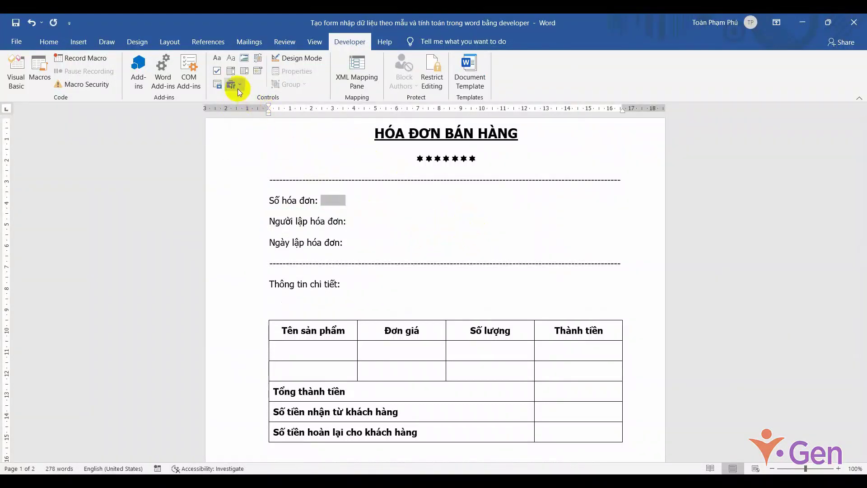
{"action": "left_click", "coordinate": [232, 84]}
{"action": "left_click", "coordinate": [232, 112]}
Step: Insert a Date Picker content control after 'Ngày lập hóa đơn:'
{"action": "left_click", "coordinate": [487, 245]}
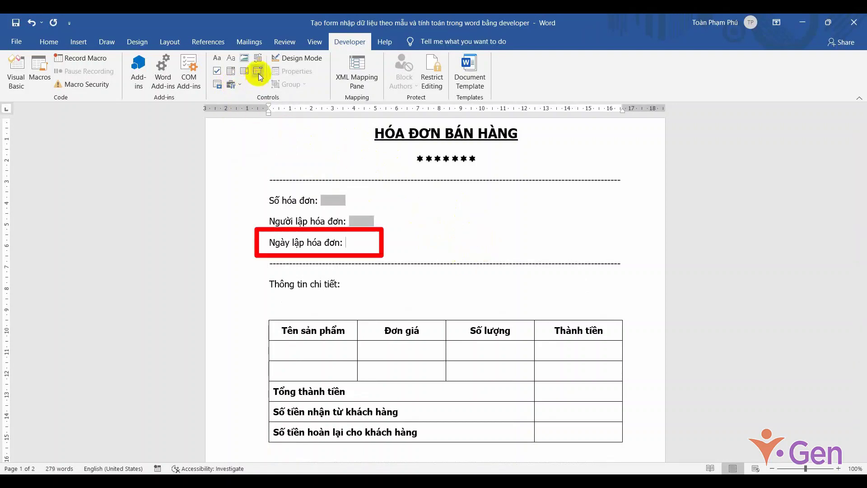
{"action": "scroll", "coordinate": [529, 296], "scroll_direction": "down", "scroll_amount": 3}
{"action": "scroll", "coordinate": [529, 295], "scroll_direction": "down", "scroll_amount": 5}
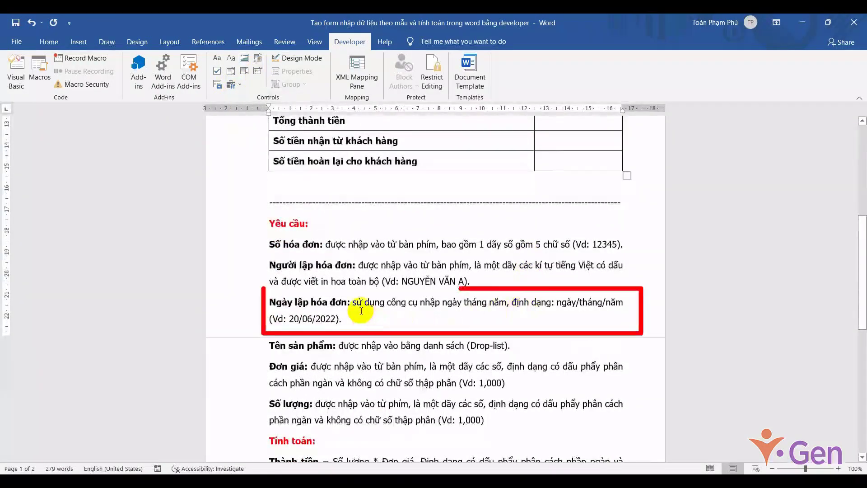
{"action": "scroll", "coordinate": [526, 305], "scroll_direction": "up", "scroll_amount": 2}
{"action": "scroll", "coordinate": [488, 300], "scroll_direction": "up", "scroll_amount": 6}
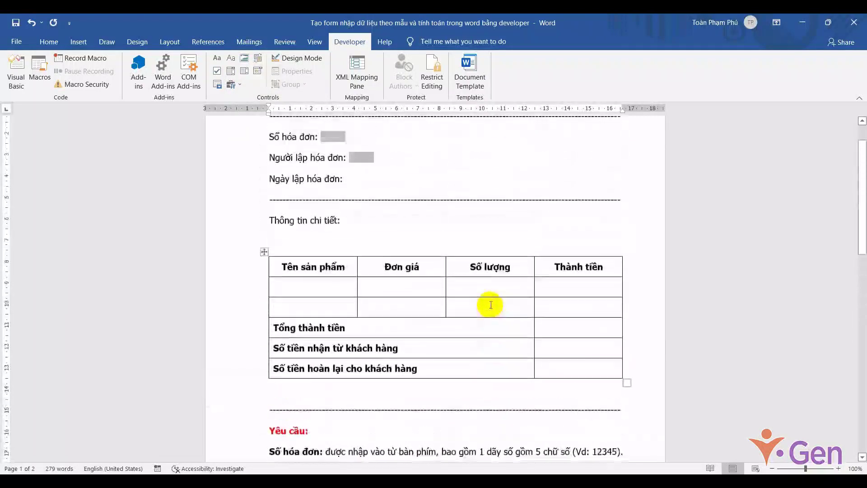
{"action": "left_click", "coordinate": [256, 72]}
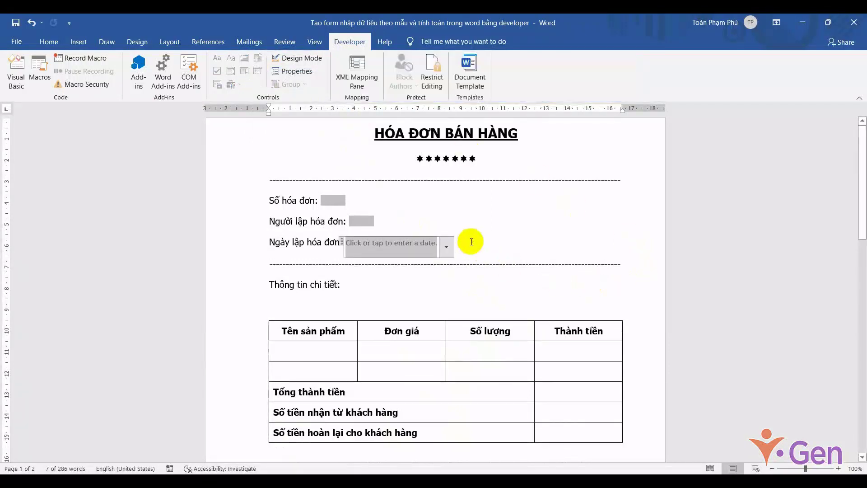
{"action": "scroll", "coordinate": [493, 213], "scroll_direction": "down", "scroll_amount": 2}
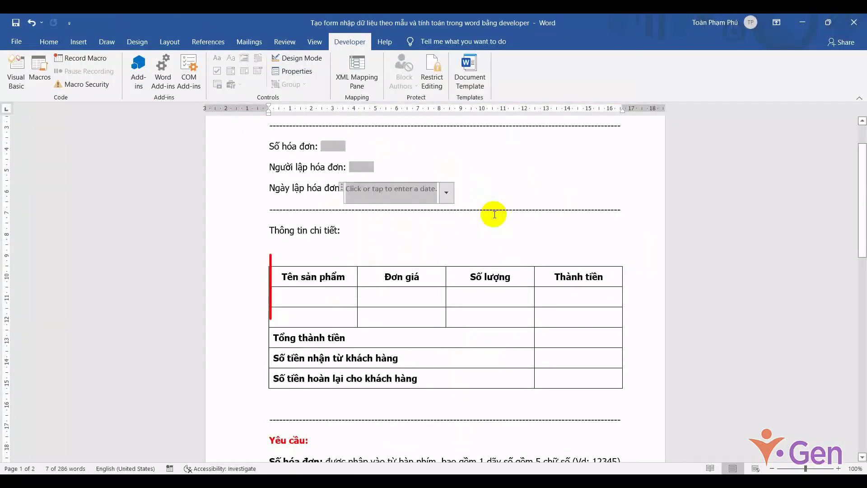
Step: Insert drop-down form fields in both Tên sản phẩm cells
{"action": "left_click", "coordinate": [337, 301]}
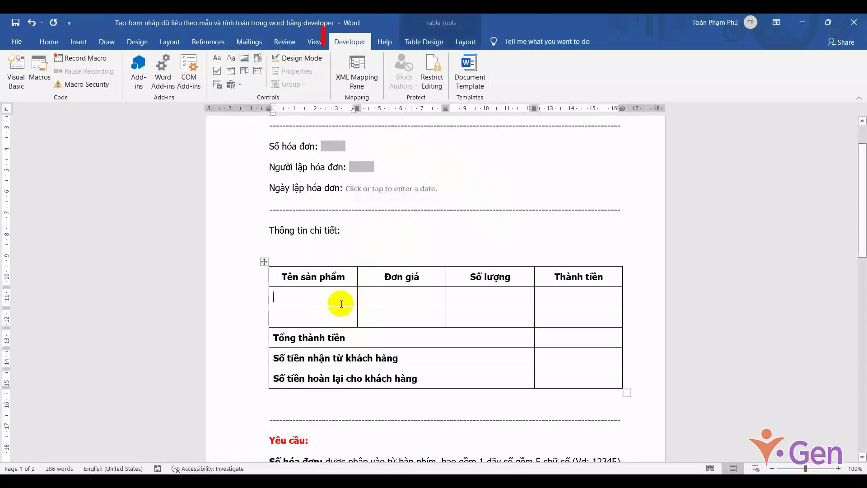
{"action": "left_click", "coordinate": [236, 84]}
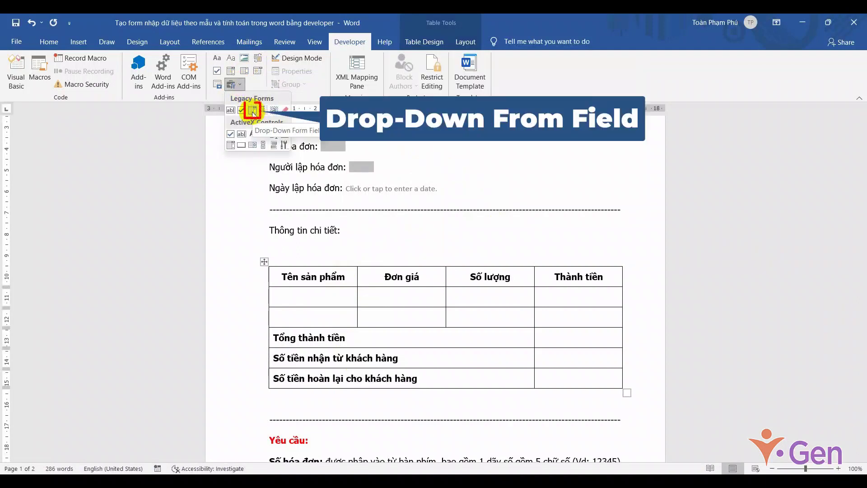
{"action": "left_click", "coordinate": [253, 111]}
{"action": "left_click", "coordinate": [332, 311]}
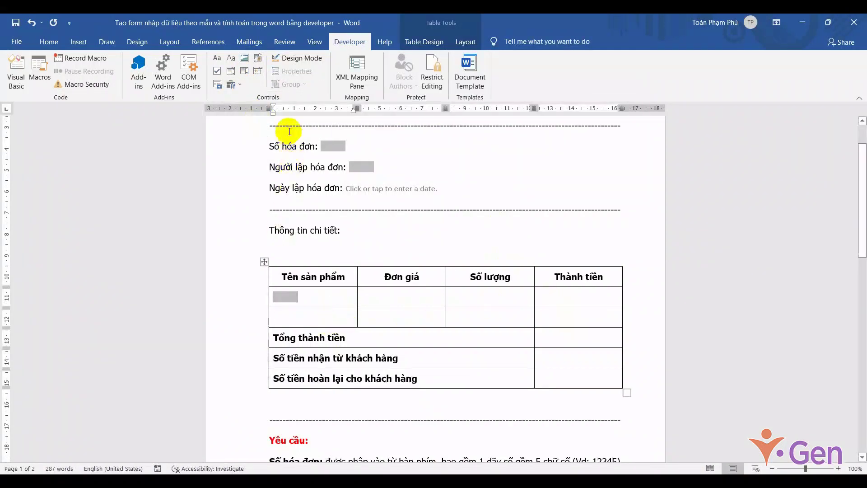
{"action": "left_click", "coordinate": [233, 76]}
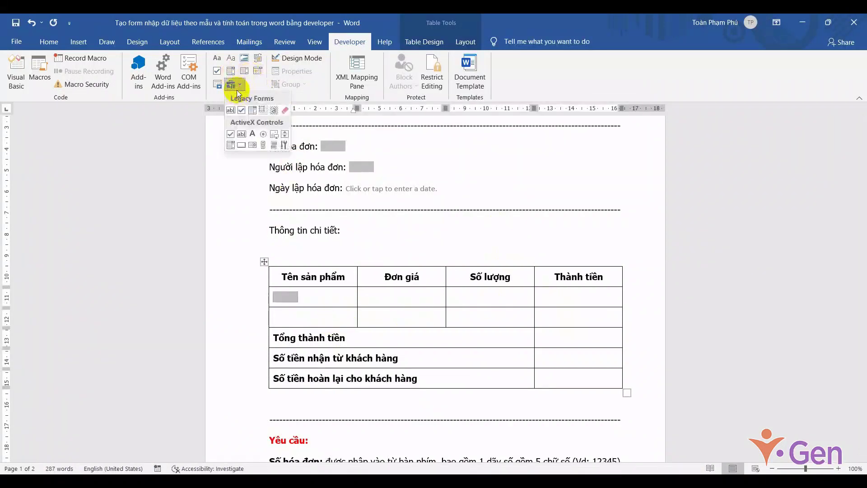
{"action": "left_click", "coordinate": [256, 110]}
Step: Insert text form fields in both Đơn giá and both Số lượng cells
{"action": "left_click", "coordinate": [417, 302]}
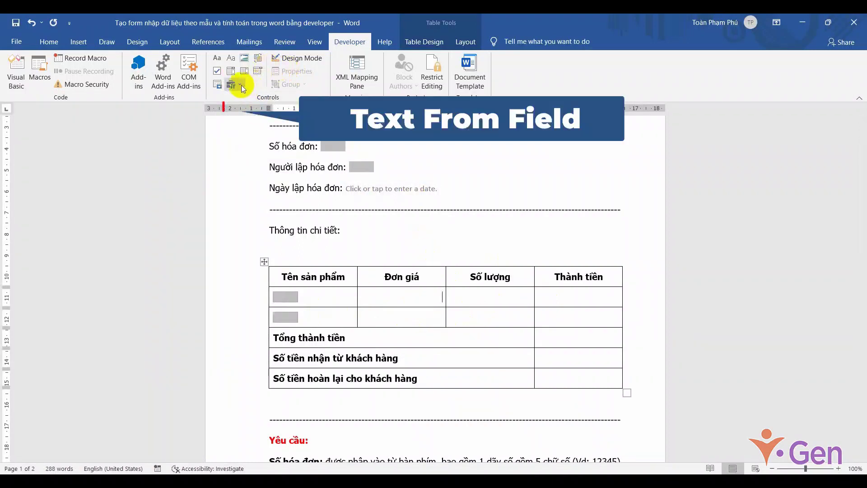
{"action": "left_click", "coordinate": [233, 85]}
{"action": "left_click", "coordinate": [230, 111]}
{"action": "left_click", "coordinate": [430, 315]}
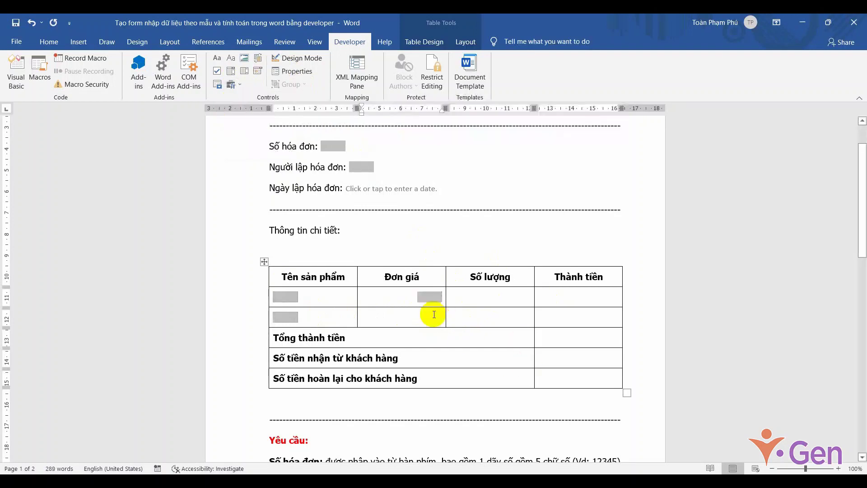
{"action": "left_click", "coordinate": [233, 85]}
{"action": "left_click", "coordinate": [230, 111]}
{"action": "left_click", "coordinate": [518, 300]}
{"action": "left_click", "coordinate": [239, 86]}
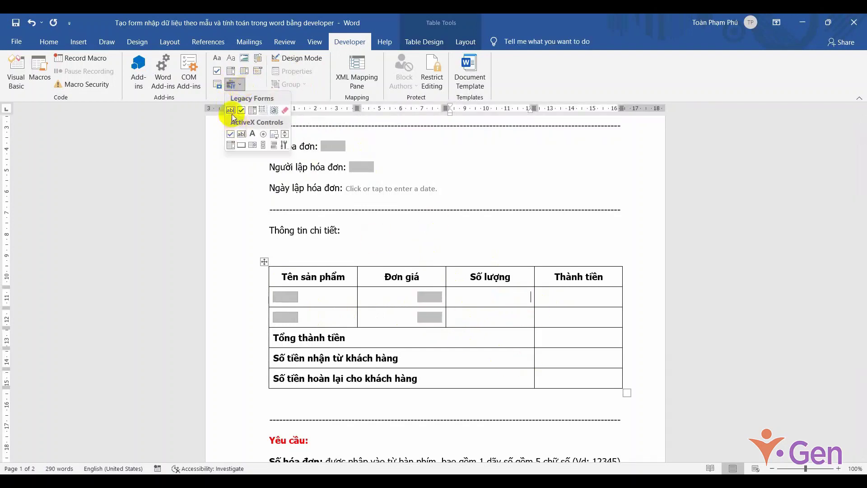
{"action": "left_click", "coordinate": [231, 111]}
{"action": "left_click", "coordinate": [518, 317]}
{"action": "left_click", "coordinate": [233, 85]}
{"action": "left_click", "coordinate": [230, 111]}
Step: Insert text form fields in the Thành tiền cells and the three totals rows
{"action": "left_click", "coordinate": [239, 84]}
{"action": "left_click", "coordinate": [231, 111]}
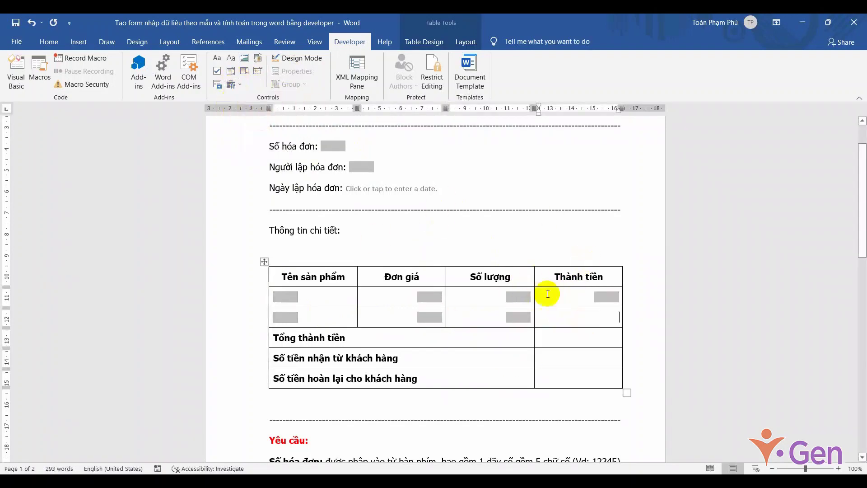
{"action": "left_click", "coordinate": [560, 316]}
{"action": "left_click", "coordinate": [233, 84]}
{"action": "left_click", "coordinate": [231, 111]}
{"action": "left_click", "coordinate": [605, 336]}
{"action": "left_click", "coordinate": [233, 85]}
{"action": "left_click", "coordinate": [230, 111]}
{"action": "left_click", "coordinate": [598, 357]}
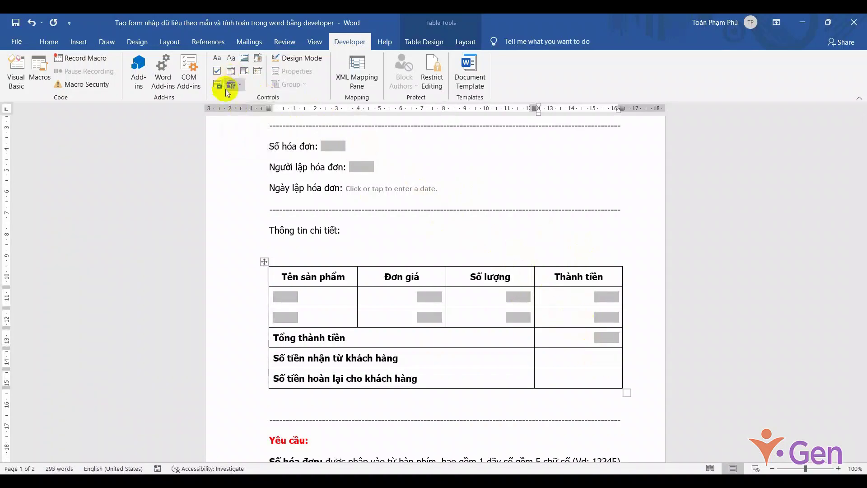
{"action": "left_click", "coordinate": [233, 84]}
{"action": "left_click", "coordinate": [230, 111]}
{"action": "left_click", "coordinate": [564, 378]}
{"action": "left_click", "coordinate": [231, 111]}
{"action": "scroll", "coordinate": [571, 218], "scroll_direction": "down", "scroll_amount": 4}
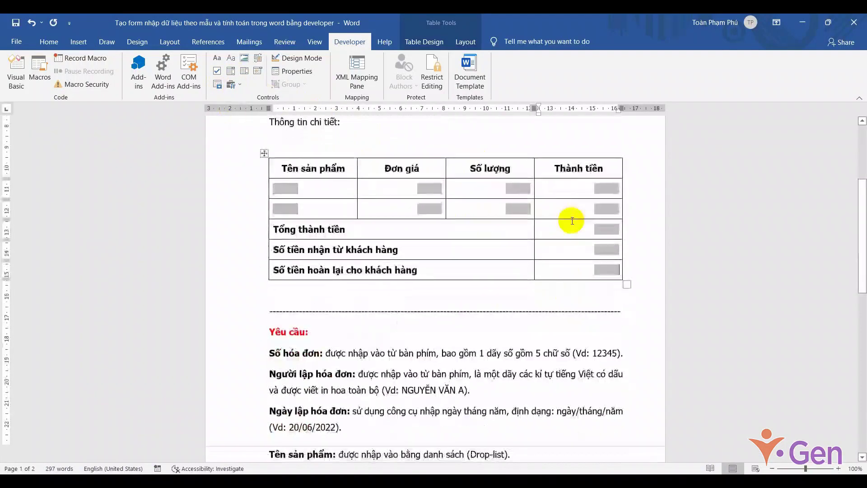
{"action": "scroll", "coordinate": [509, 237], "scroll_direction": "up", "scroll_amount": 6}
{"action": "scroll", "coordinate": [387, 208], "scroll_direction": "down", "scroll_amount": 1}
{"action": "scroll", "coordinate": [388, 208], "scroll_direction": "down", "scroll_amount": 2}
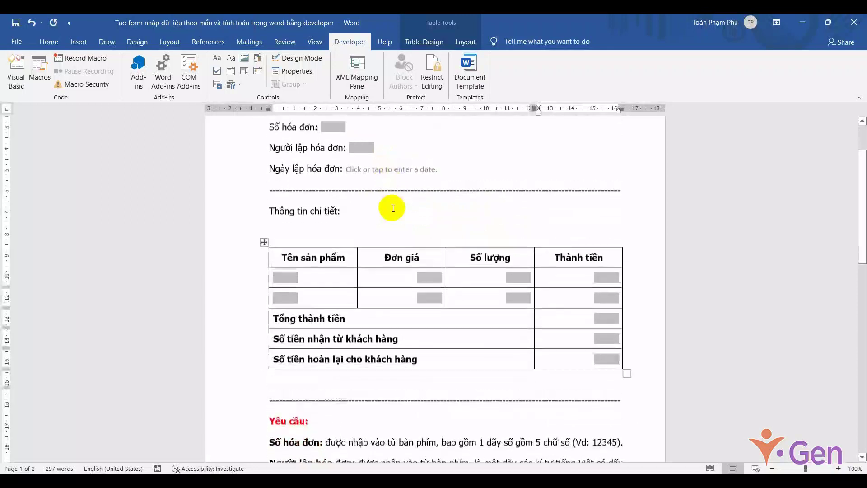
{"action": "scroll", "coordinate": [393, 207], "scroll_direction": "up", "scroll_amount": 2}
Step: Select the Số hóa đơn field and open its form field options
{"action": "left_click", "coordinate": [332, 174]}
{"action": "left_click", "coordinate": [368, 195]}
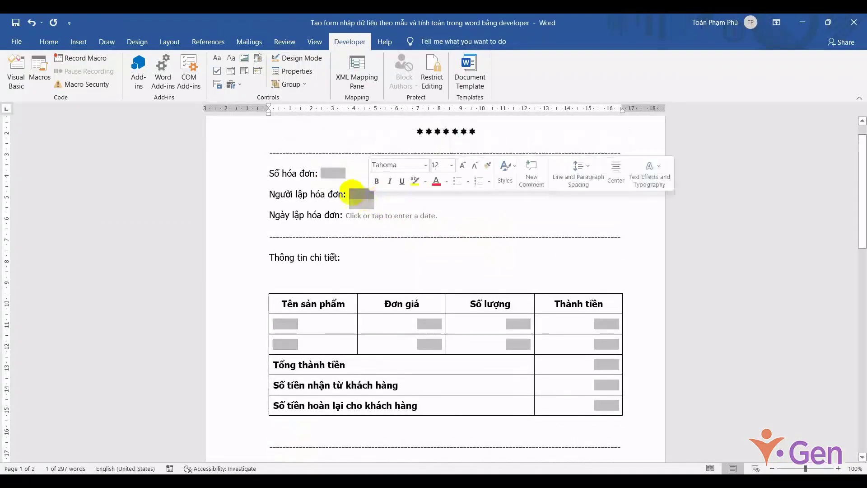
{"action": "left_click", "coordinate": [333, 174]}
{"action": "left_click", "coordinate": [413, 218]}
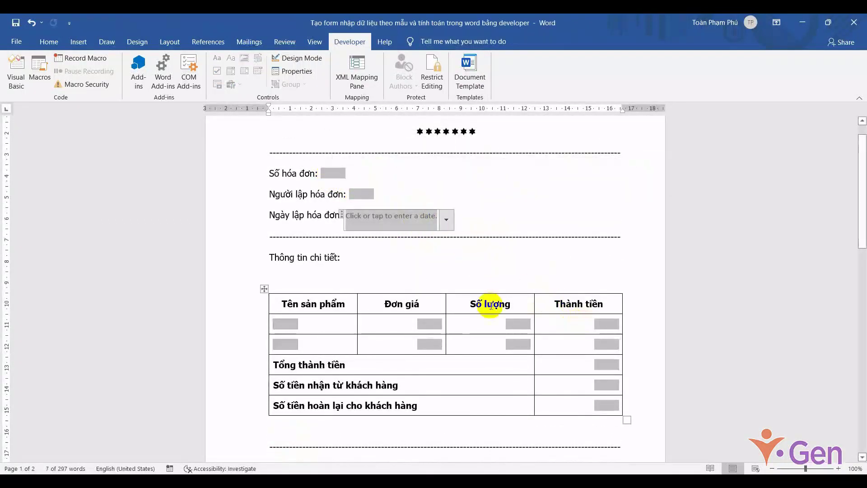
{"action": "left_click", "coordinate": [336, 178]}
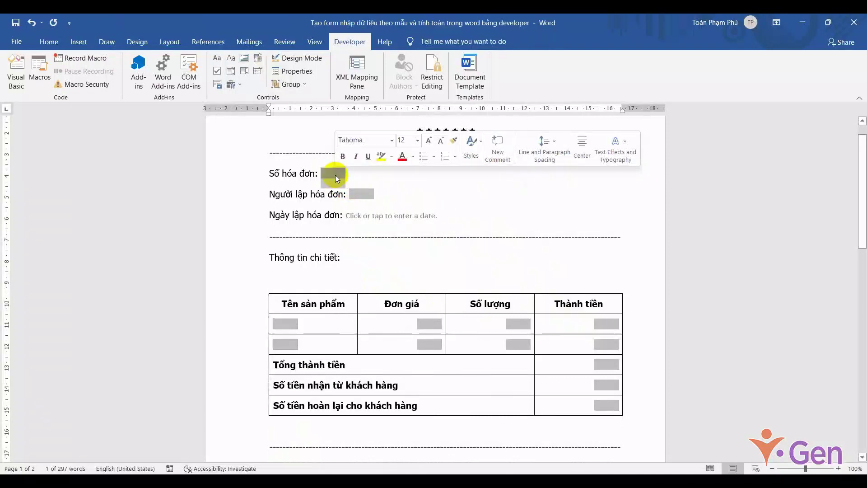
{"action": "double_click", "coordinate": [334, 177]}
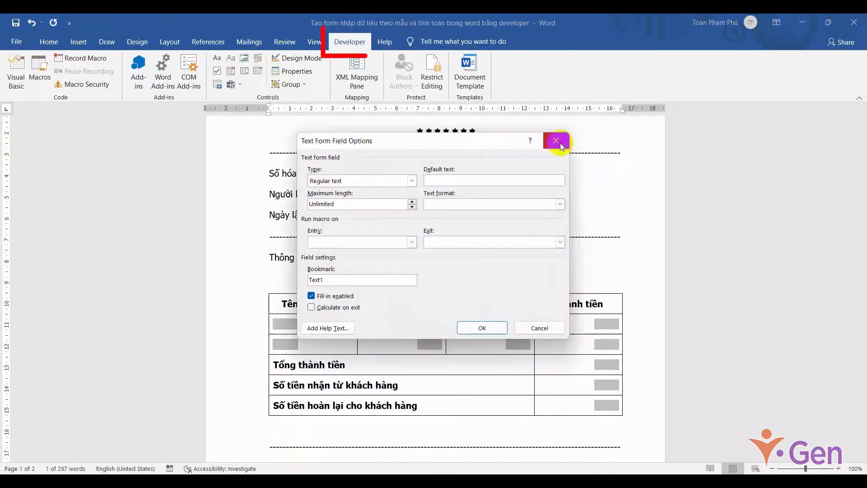
{"action": "left_click", "coordinate": [555, 141]}
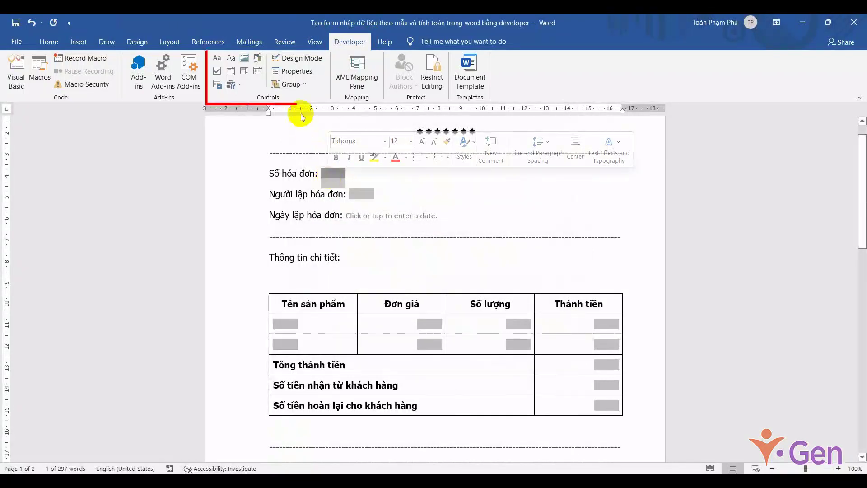
{"action": "left_click", "coordinate": [294, 73]}
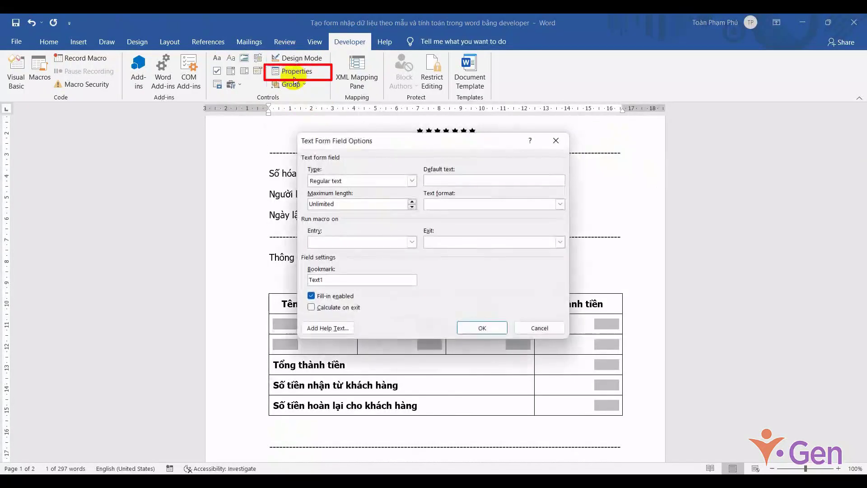
{"action": "left_click_drag", "start_coordinate": [462, 132], "coordinate": [697, 139]}
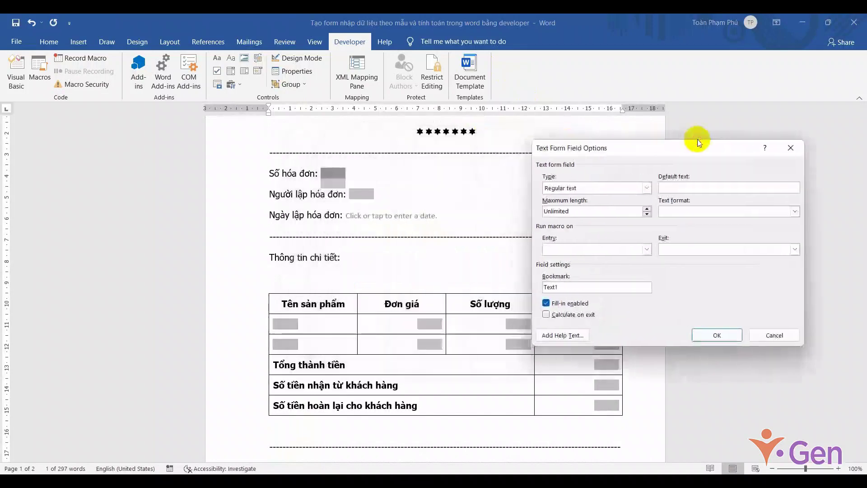
Step: Set the field to Number type, default 00000, maximum length 5, bookmark SoHD
{"action": "left_click", "coordinate": [614, 191]}
{"action": "left_click", "coordinate": [585, 207]}
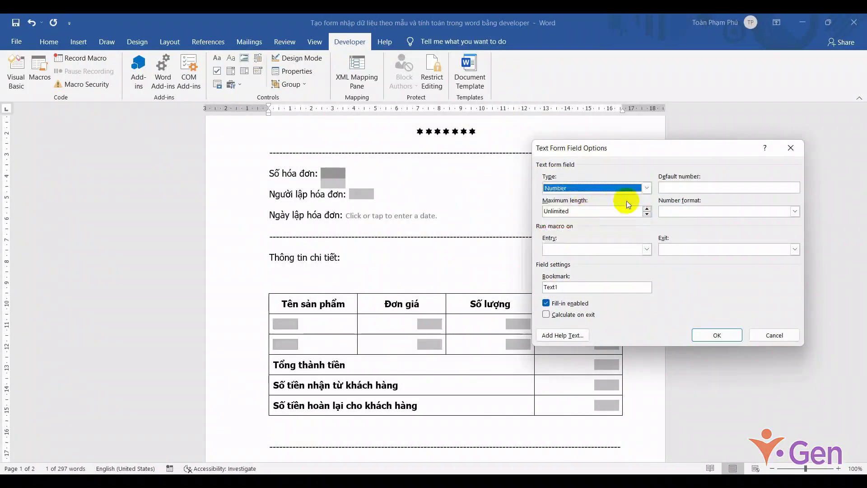
{"action": "left_click", "coordinate": [677, 189]}
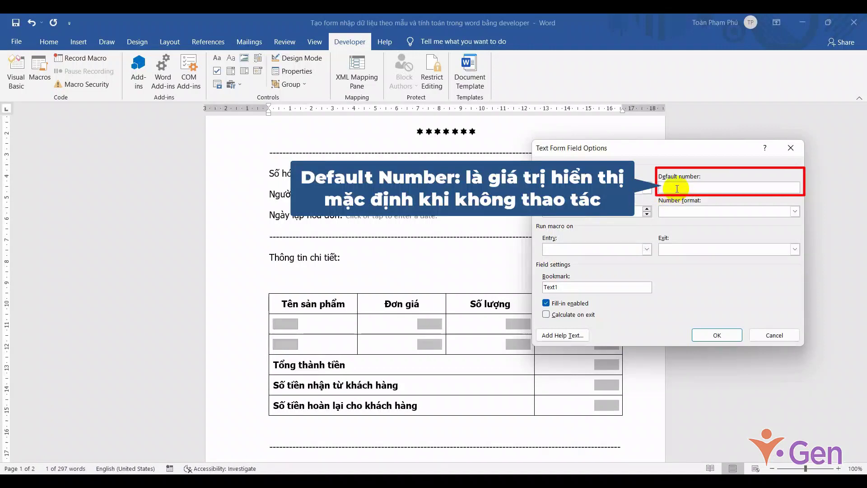
{"action": "type", "text": "00000"}
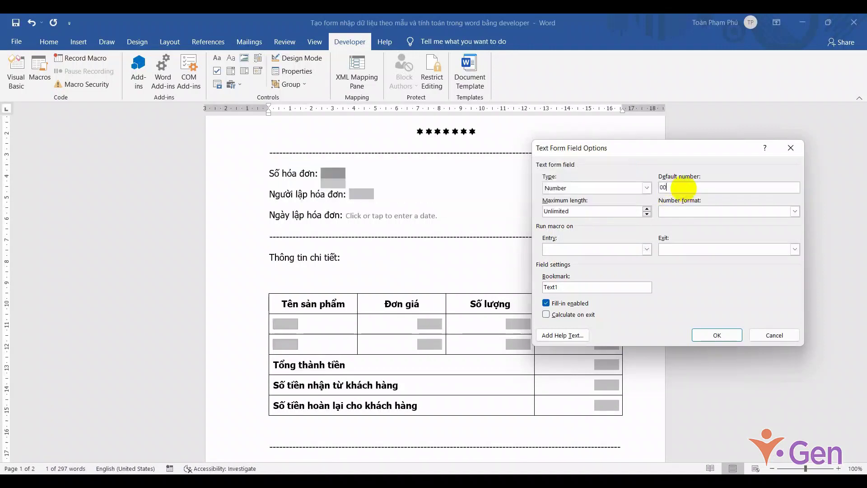
{"action": "left_click", "coordinate": [649, 209]}
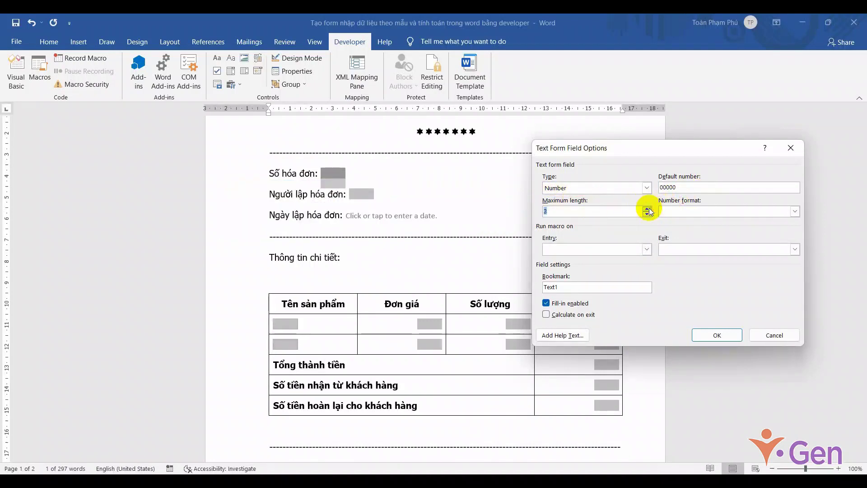
{"action": "left_click", "coordinate": [793, 212]}
{"action": "left_click", "coordinate": [794, 212]}
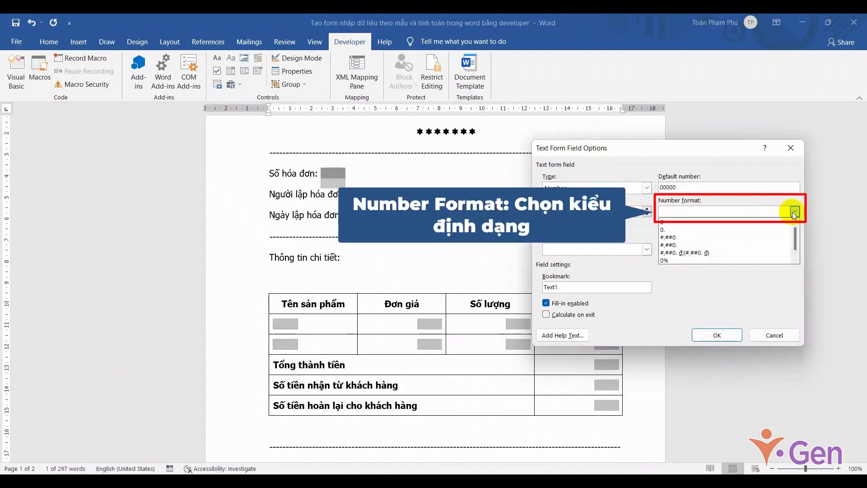
{"action": "left_click", "coordinate": [794, 212]}
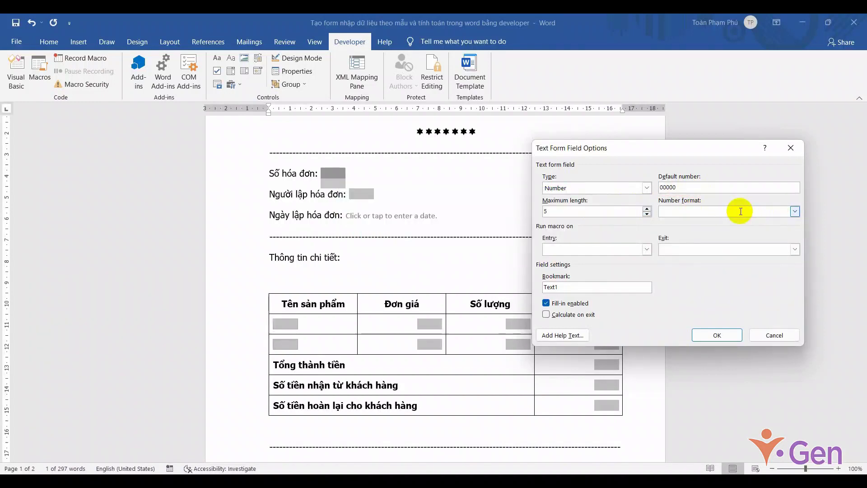
{"action": "left_click_drag", "start_coordinate": [572, 287], "coordinate": [541, 287]}
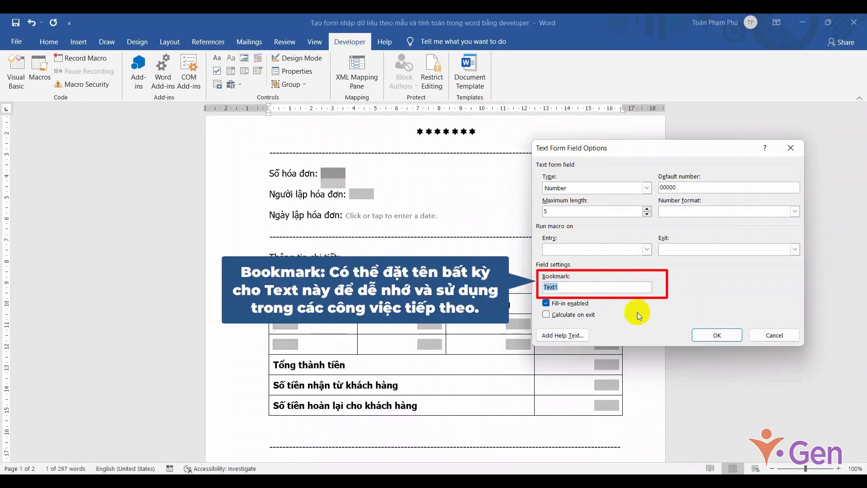
{"action": "type", "text": "So"}
{"action": "type", "text": "HD"}
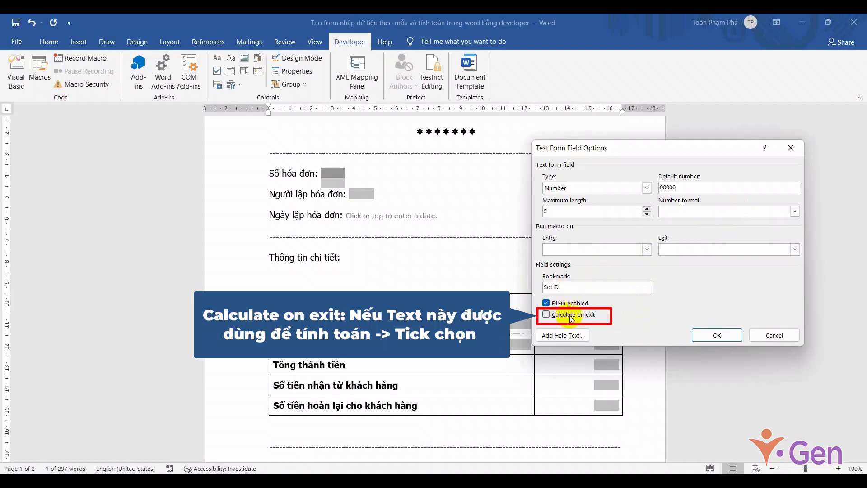
{"action": "left_click", "coordinate": [716, 334]}
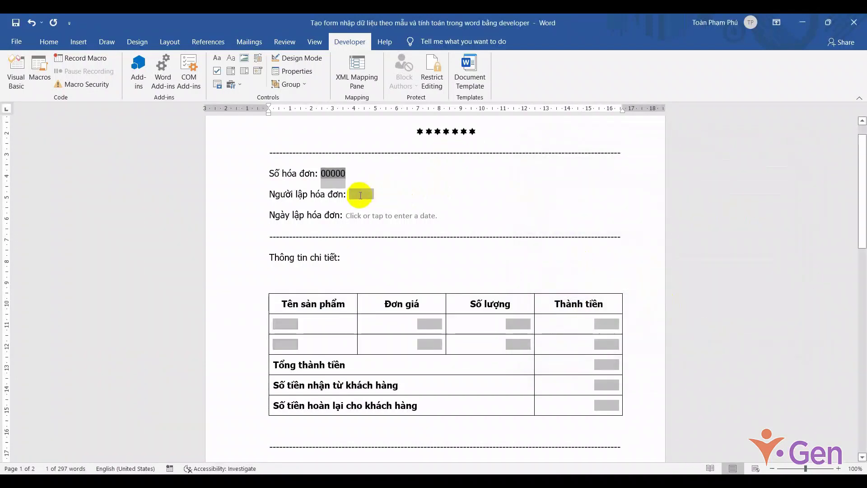
Step: Set the Người lập hóa đơn field to Regular text, Uppercase format, bookmark NV
{"action": "left_click", "coordinate": [362, 196]}
{"action": "double_click", "coordinate": [361, 195]}
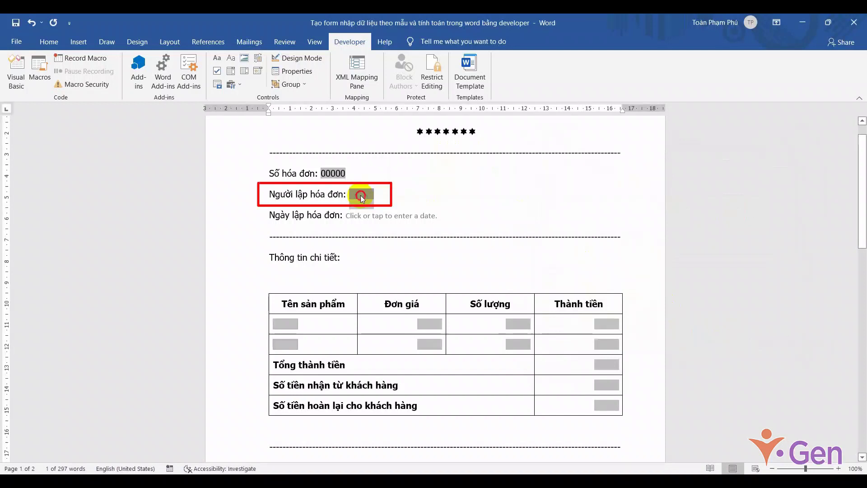
{"action": "left_click", "coordinate": [389, 183]}
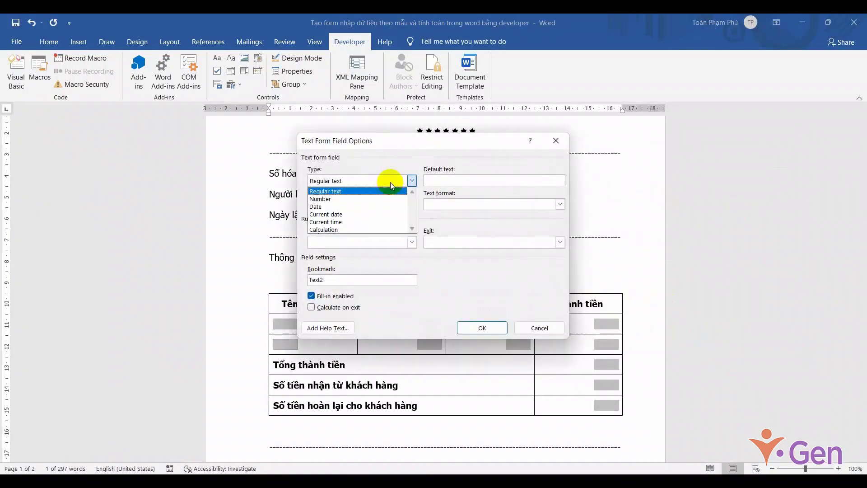
{"action": "left_click", "coordinate": [390, 182]}
{"action": "left_click", "coordinate": [492, 204]}
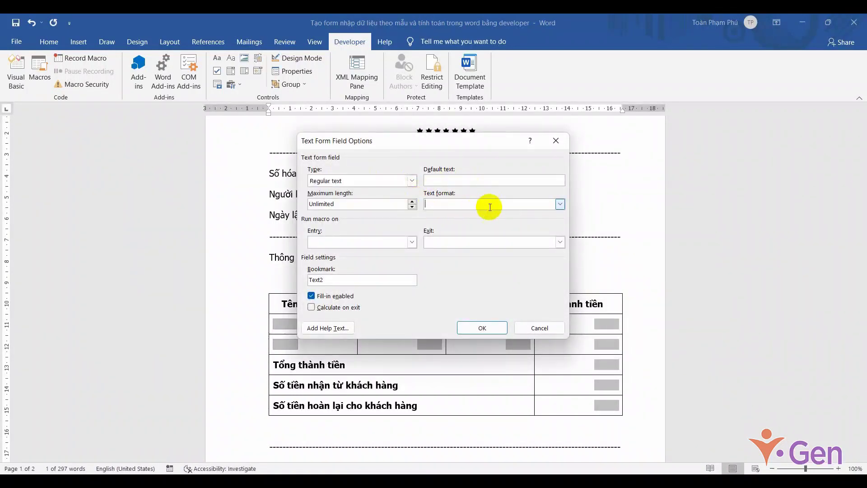
{"action": "left_click", "coordinate": [559, 207]}
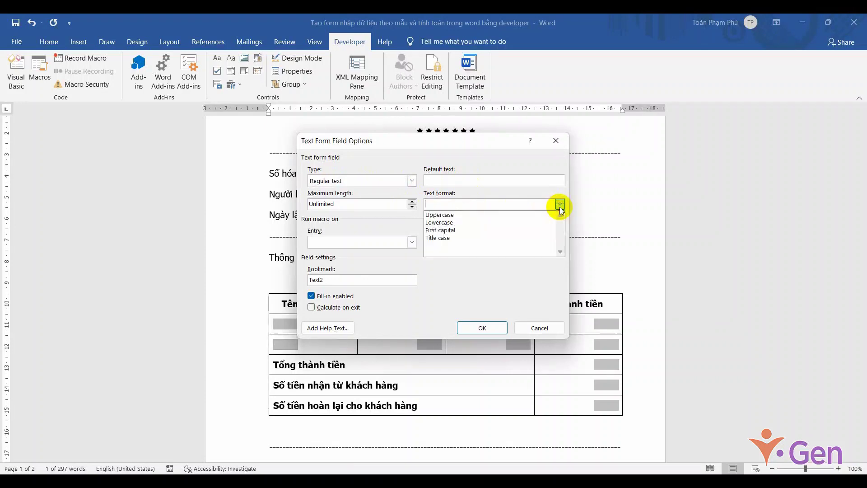
{"action": "left_click", "coordinate": [503, 213]}
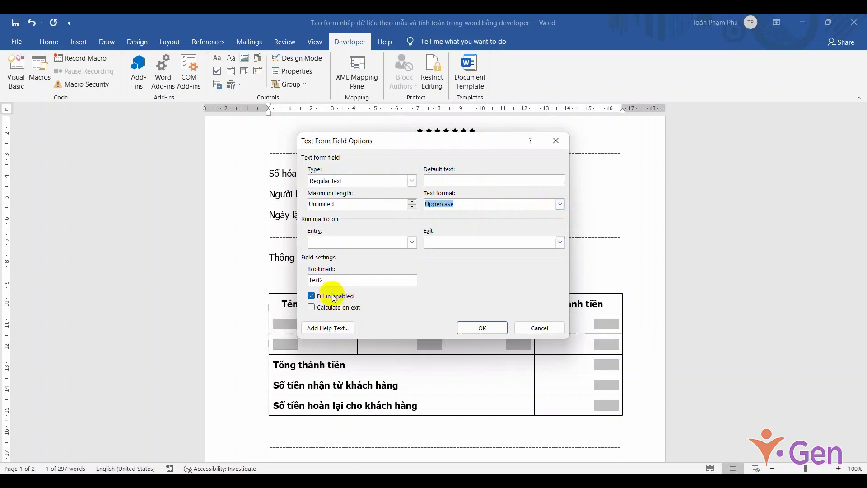
{"action": "left_click_drag", "start_coordinate": [339, 281], "coordinate": [288, 281]}
{"action": "left_click_drag", "start_coordinate": [417, 142], "coordinate": [555, 152]}
{"action": "type", "text": "NV"}
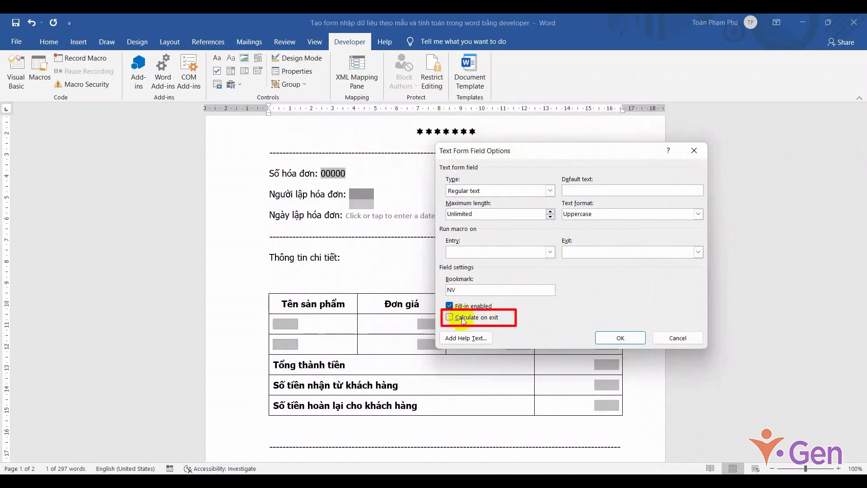
{"action": "left_click", "coordinate": [620, 334]}
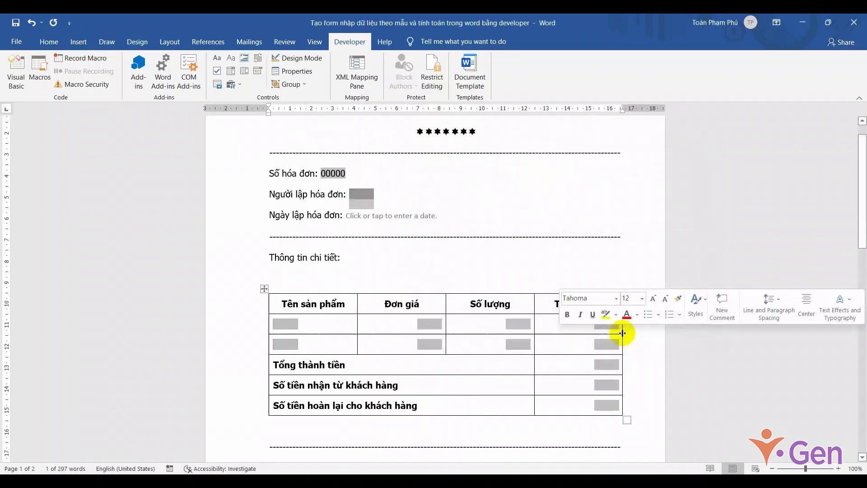
{"action": "left_click", "coordinate": [415, 218]}
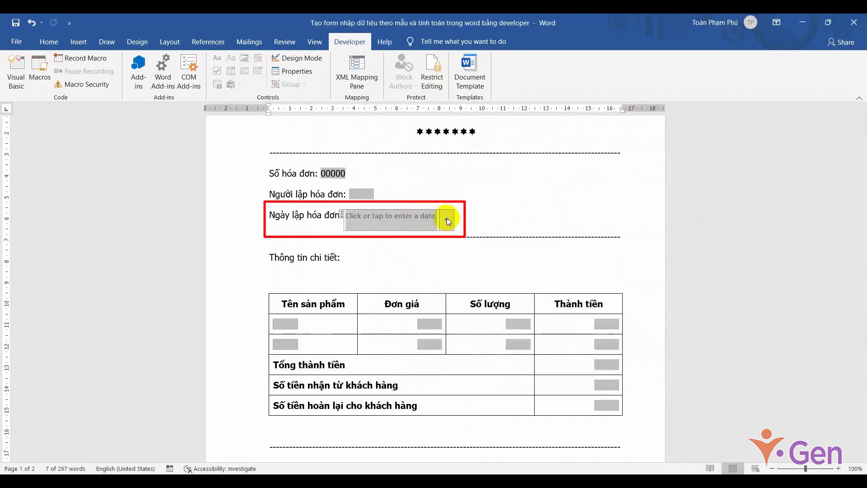
{"action": "left_click", "coordinate": [446, 219]}
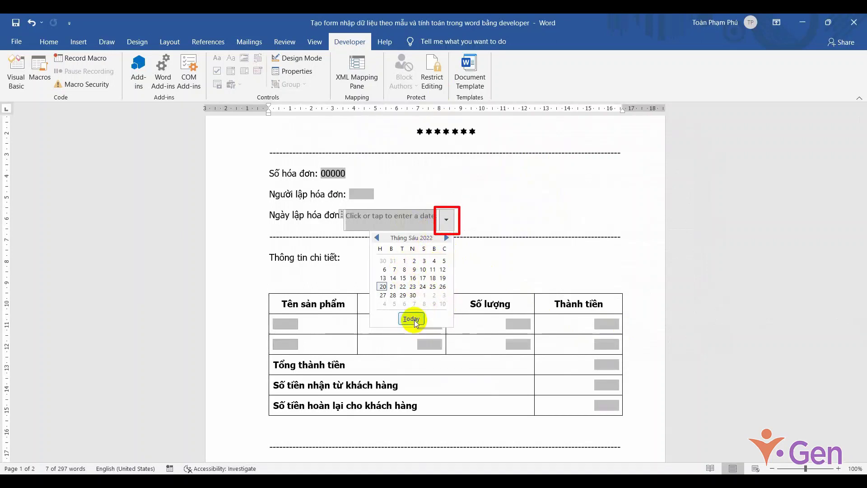
{"action": "left_click", "coordinate": [518, 217]}
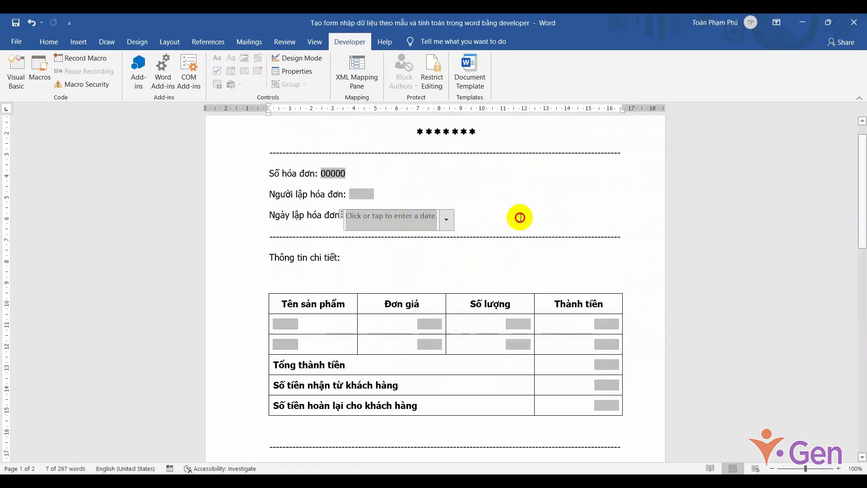
{"action": "scroll", "coordinate": [407, 253], "scroll_direction": "down", "scroll_amount": 1}
{"action": "left_click", "coordinate": [280, 292]}
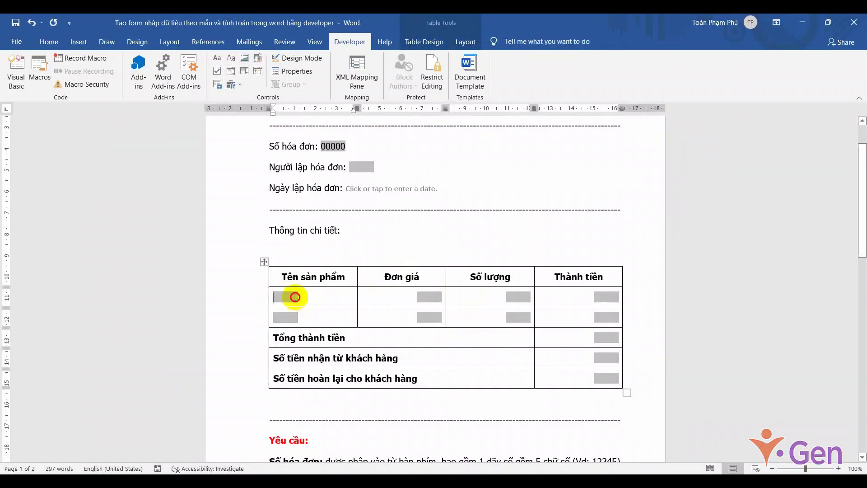
Step: Add Nước ngọt and Nước suối to the first product drop-down, then Bánh kem socola to the second
{"action": "double_click", "coordinate": [294, 296]}
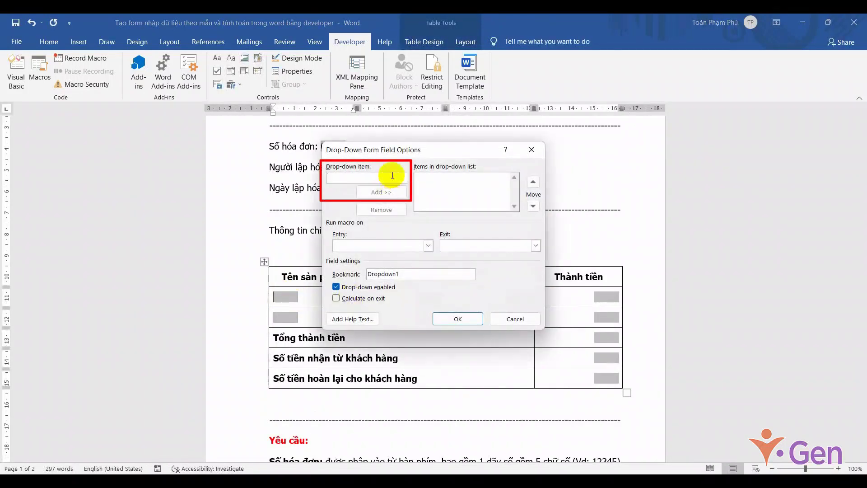
{"action": "type", "text": "Nước suối"}
{"action": "left_click", "coordinate": [382, 192]}
{"action": "left_click", "coordinate": [381, 210]}
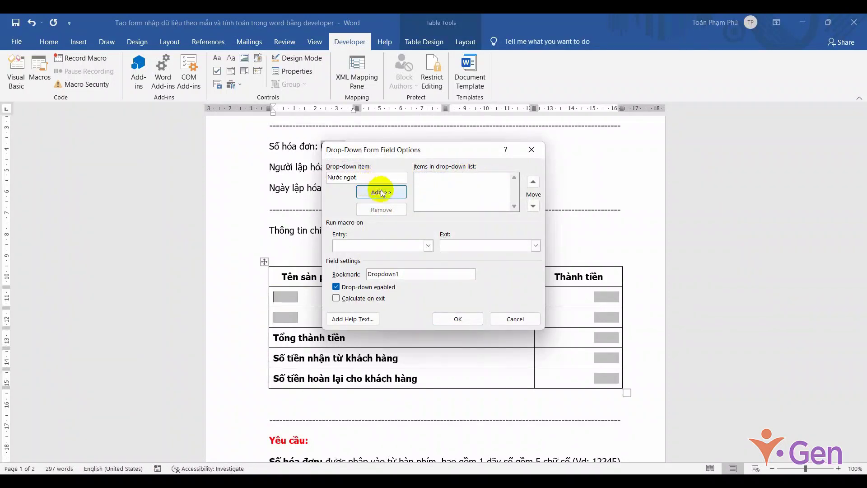
{"action": "left_click", "coordinate": [381, 191]}
{"action": "type", "text": "Nu"}
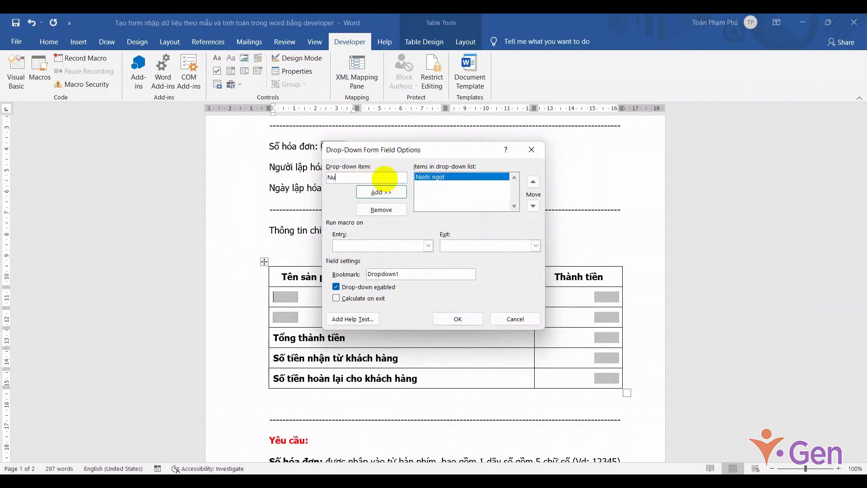
{"action": "type", "text": " suối"}
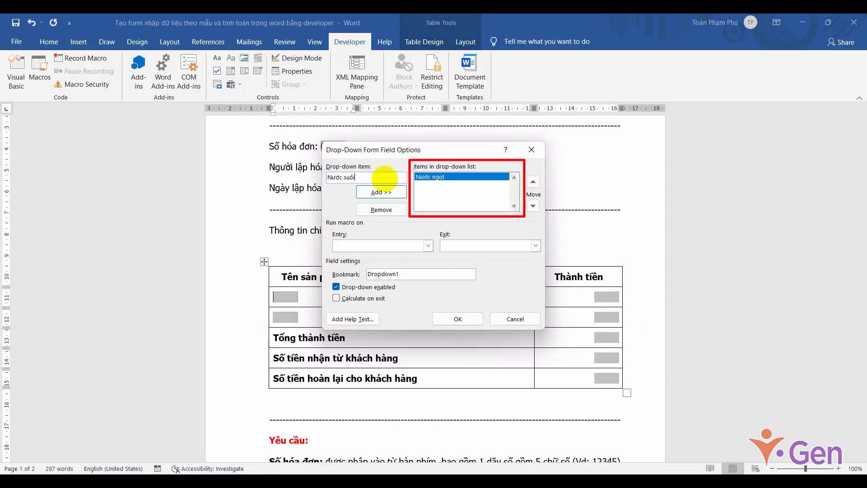
{"action": "key", "text": "Return"}
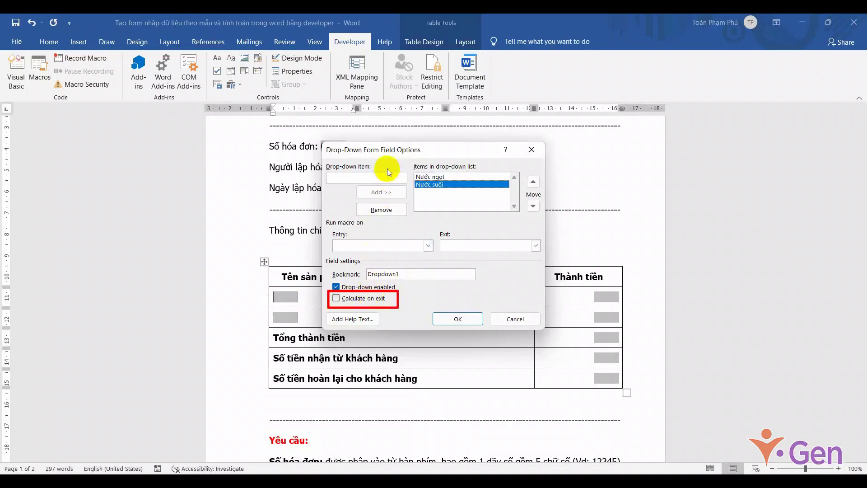
{"action": "left_click_drag", "start_coordinate": [387, 152], "coordinate": [499, 155]}
{"action": "left_click", "coordinate": [564, 323]}
{"action": "double_click", "coordinate": [313, 324]}
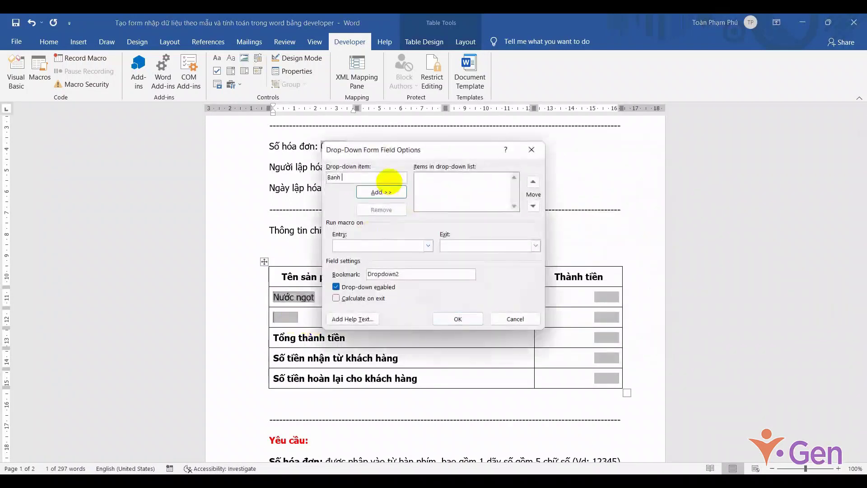
{"action": "key", "text": "Return"}
{"action": "key", "text": "Return"}
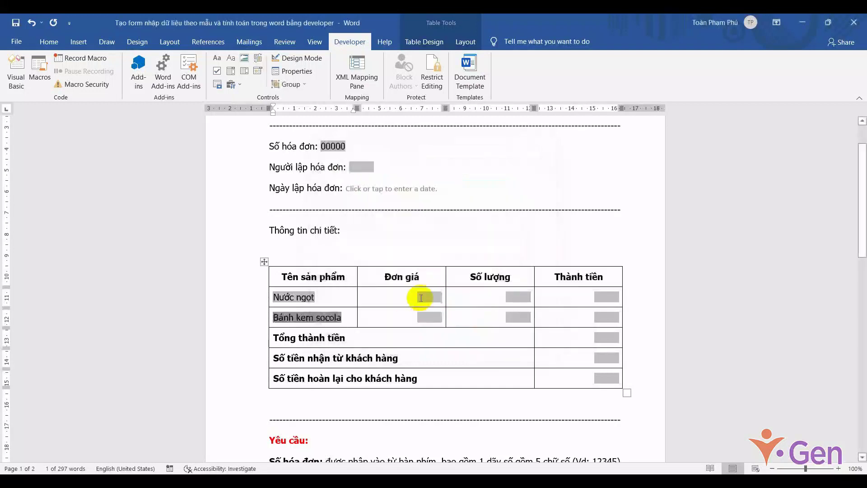
Step: Make the first Đơn giá field a Number field, default 0, format #,##0, calculating on exit
{"action": "double_click", "coordinate": [427, 297]}
{"action": "double_click", "coordinate": [425, 297]}
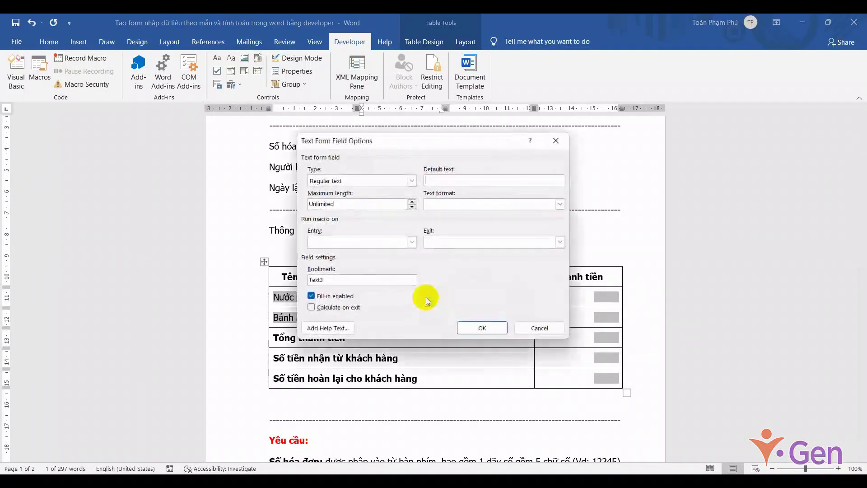
{"action": "left_click", "coordinate": [411, 181]}
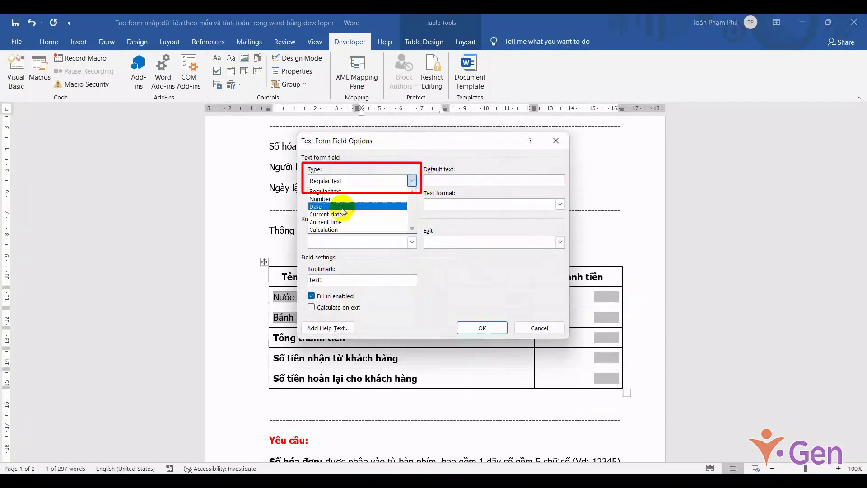
{"action": "left_click", "coordinate": [354, 202]}
{"action": "left_click", "coordinate": [474, 182]}
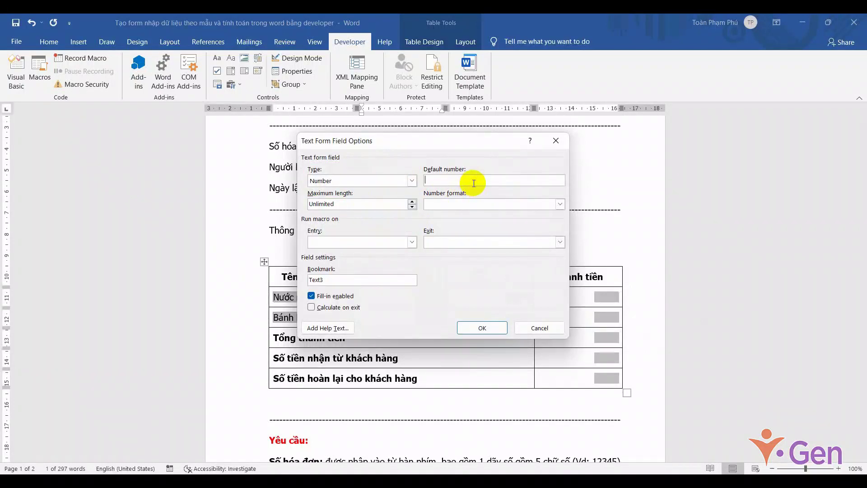
{"action": "type", "text": "0"}
{"action": "left_click", "coordinate": [560, 204]}
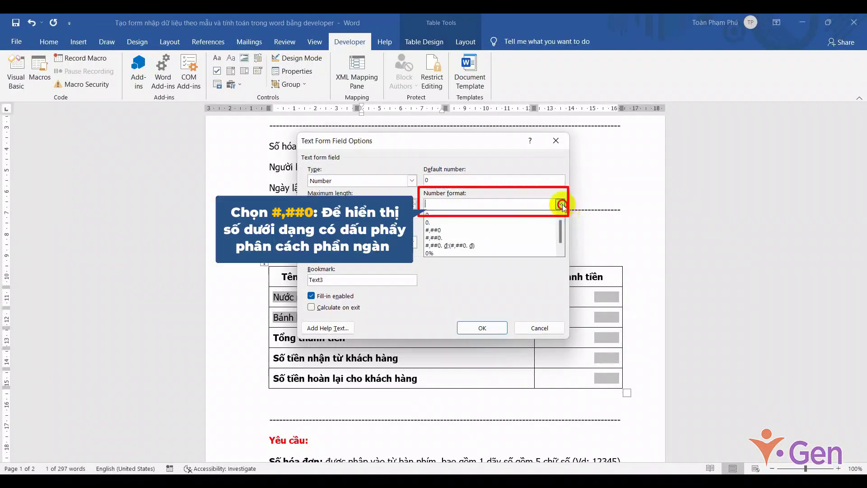
{"action": "left_click", "coordinate": [493, 230]}
{"action": "left_click", "coordinate": [455, 204]}
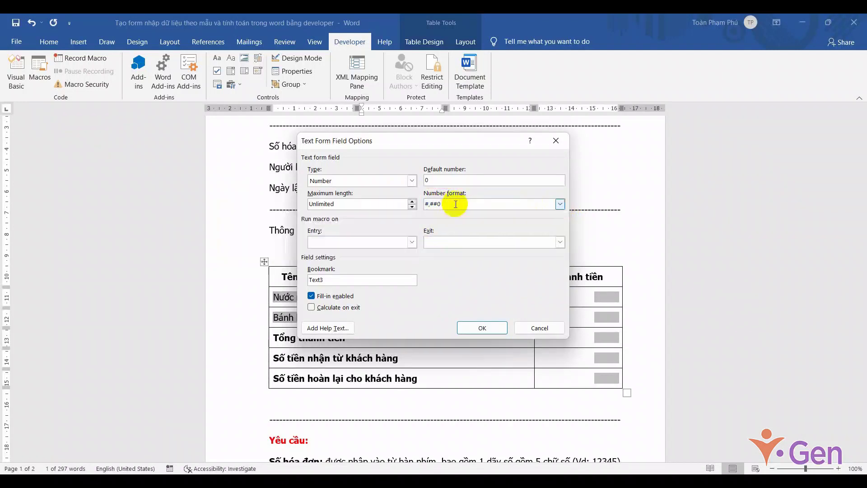
{"action": "left_click_drag", "start_coordinate": [483, 140], "coordinate": [411, 195]}
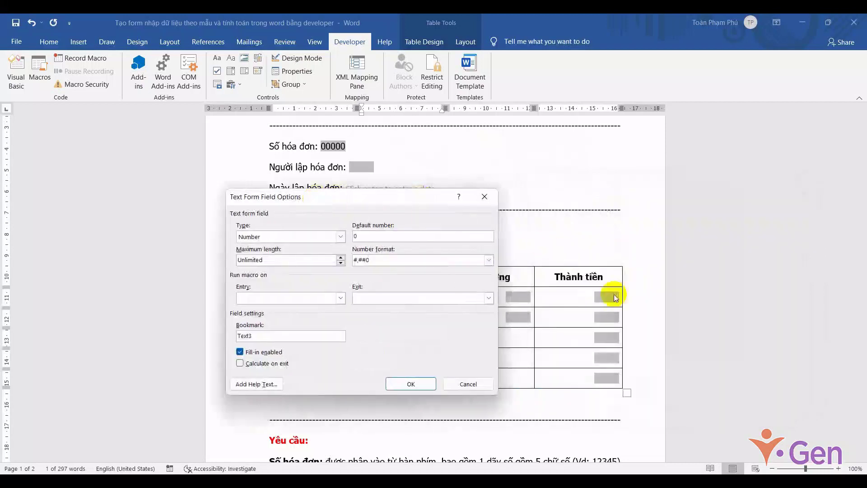
{"action": "left_click", "coordinate": [272, 367]}
{"action": "double_click", "coordinate": [244, 335]}
{"action": "key", "text": "BackSpace"}
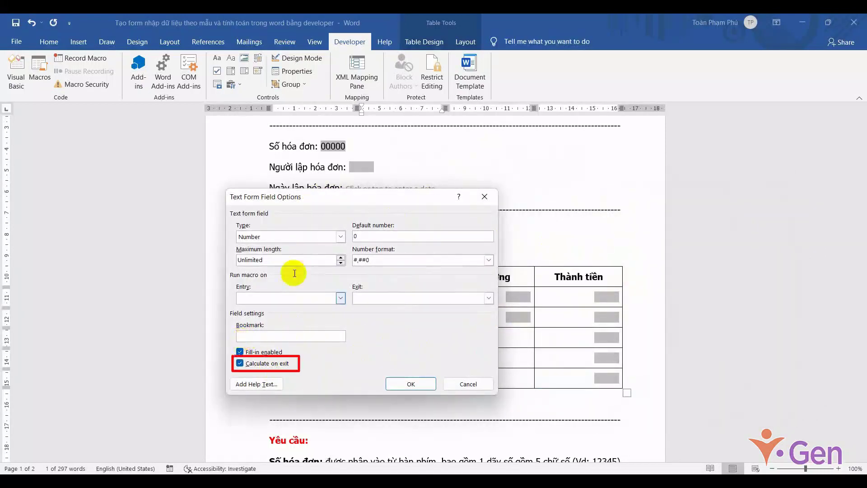
{"action": "left_click_drag", "start_coordinate": [293, 197], "coordinate": [164, 205]}
{"action": "left_click", "coordinate": [280, 393]}
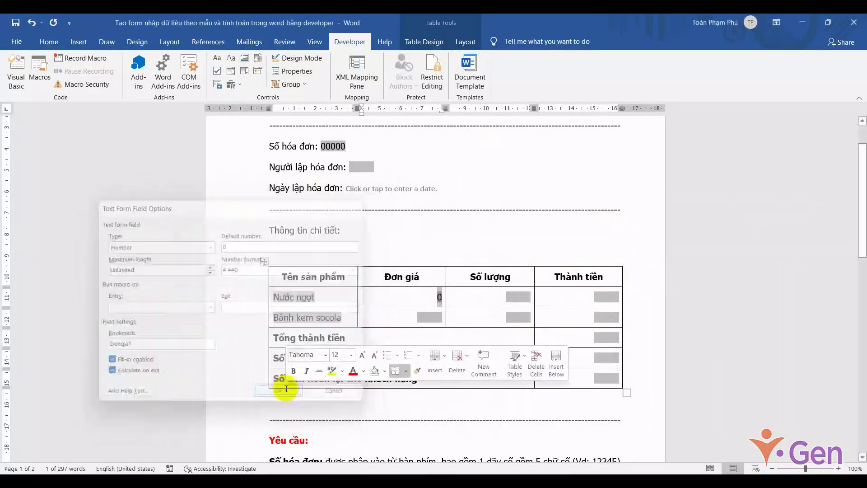
Step: Apply Number type and #,##0 format to the second Đơn giá and first Số lượng fields
{"action": "left_click", "coordinate": [559, 204]}
{"action": "left_click", "coordinate": [508, 229]}
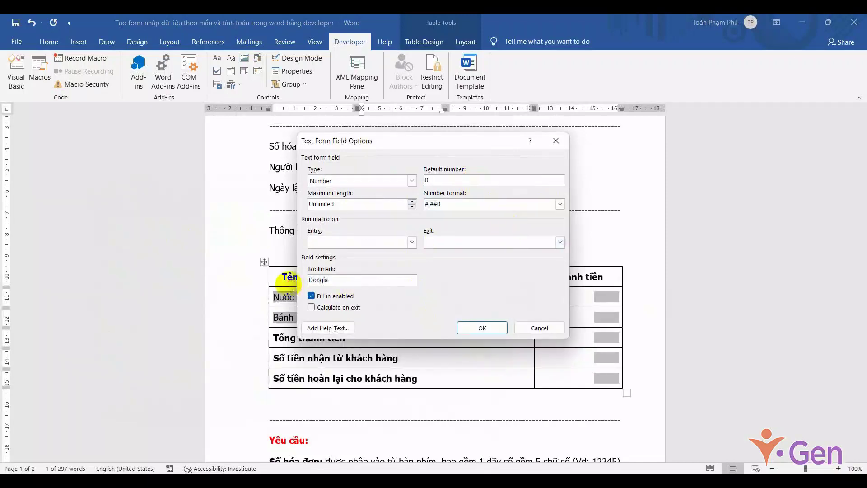
{"action": "left_click", "coordinate": [324, 307]}
{"action": "left_click", "coordinate": [481, 328]}
{"action": "double_click", "coordinate": [512, 294]}
{"action": "left_click", "coordinate": [412, 181]}
{"action": "left_click", "coordinate": [373, 196]}
{"action": "left_click", "coordinate": [560, 204]}
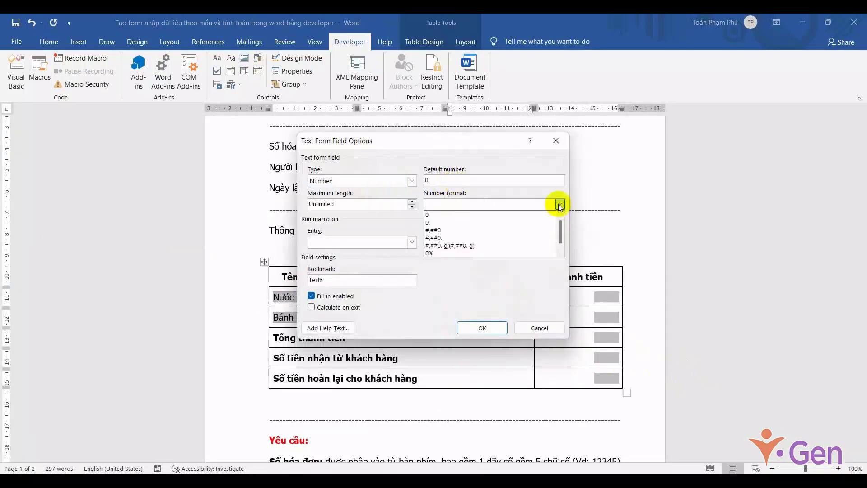
{"action": "left_click", "coordinate": [433, 230]}
{"action": "double_click", "coordinate": [316, 280]}
{"action": "type", "text": "Soluong1"}
{"action": "left_click", "coordinate": [481, 328]}
Step: Make the second Số lượng field numeric, bookmarked Soluong2, calculating on exit
{"action": "double_click", "coordinate": [519, 320]}
{"action": "left_click", "coordinate": [411, 180]}
{"action": "left_click", "coordinate": [373, 197]}
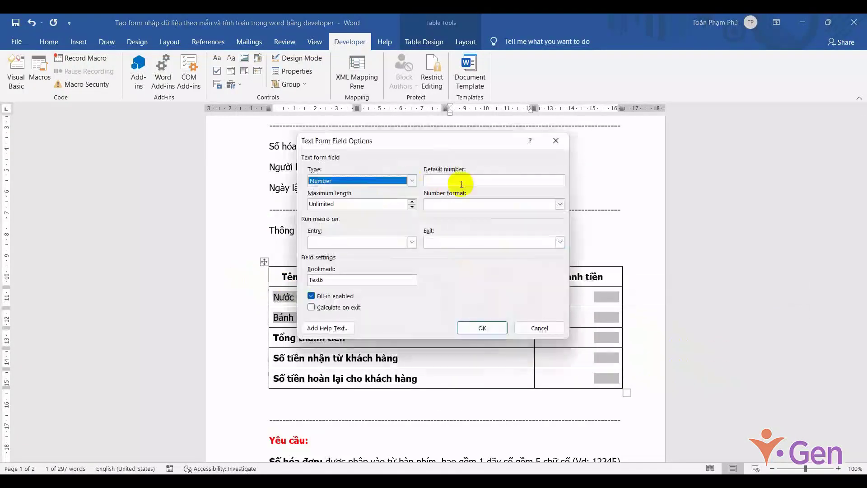
{"action": "left_click", "coordinate": [560, 204]}
{"action": "left_click", "coordinate": [451, 228]}
{"action": "type", "text": "Soluong2"}
{"action": "left_click_drag", "start_coordinate": [459, 135], "coordinate": [343, 135]}
{"action": "left_click", "coordinate": [194, 325]}
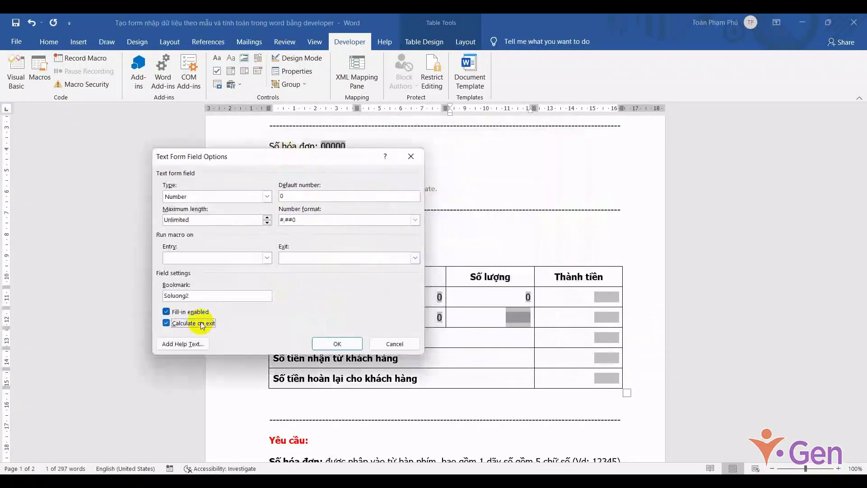
{"action": "left_click", "coordinate": [366, 327]}
{"action": "left_click", "coordinate": [611, 300]}
{"action": "double_click", "coordinate": [610, 300]}
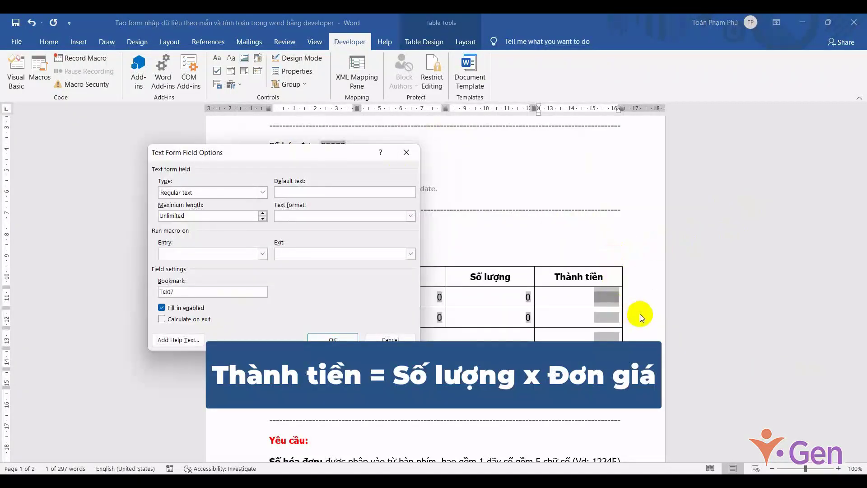
Step: Make the first Thành tiền field a Calculation with expression =Dongia1*Soluong1
{"action": "left_click_drag", "start_coordinate": [225, 160], "coordinate": [161, 163]}
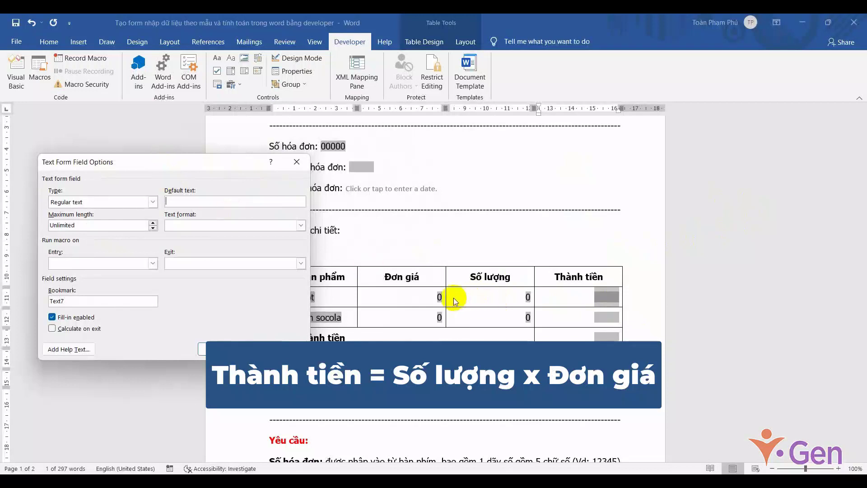
{"action": "left_click", "coordinate": [139, 203]}
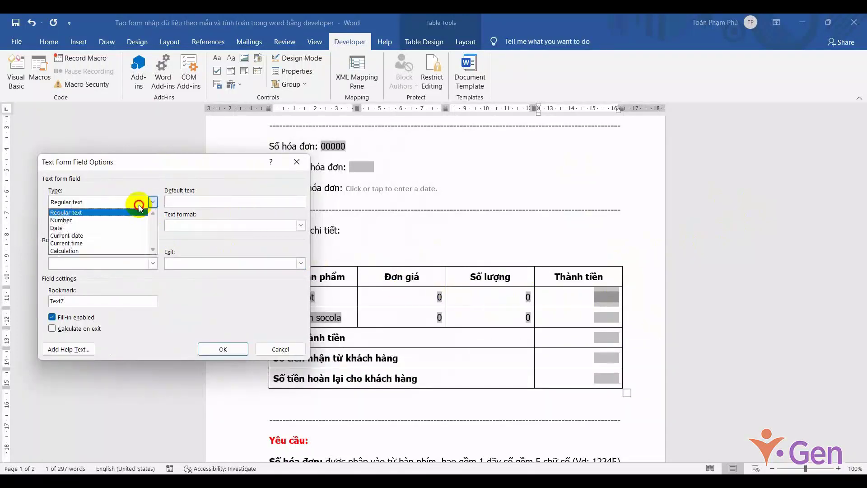
{"action": "left_click", "coordinate": [116, 251]}
{"action": "left_click_drag", "start_coordinate": [162, 164], "coordinate": [137, 195]}
{"action": "type", "text": "=Don"}
{"action": "left_click", "coordinate": [184, 234]}
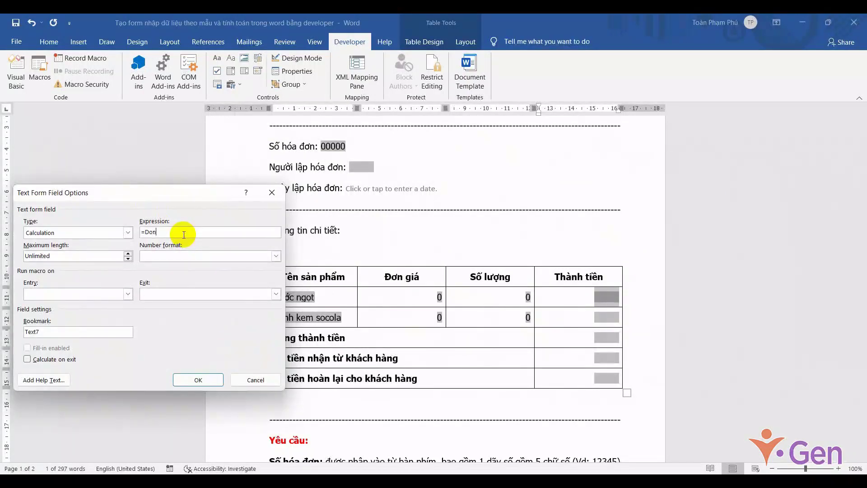
{"action": "type", "text": "gia1*Soluon"}
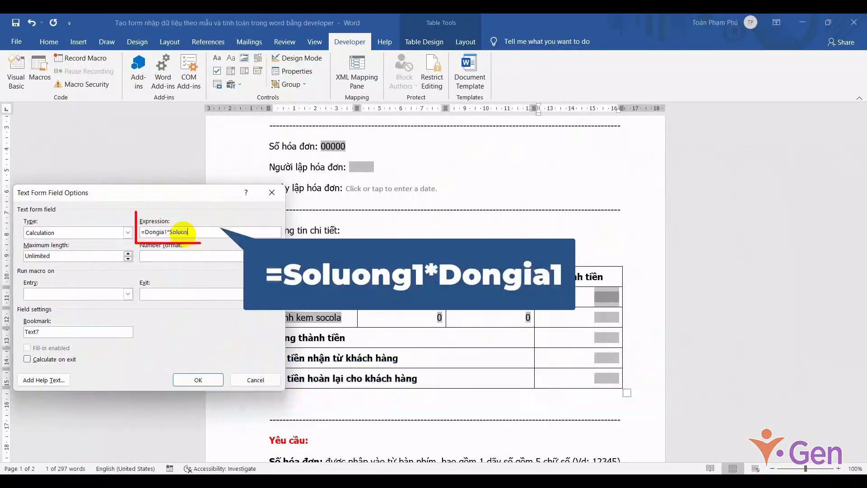
{"action": "type", "text": "g1"}
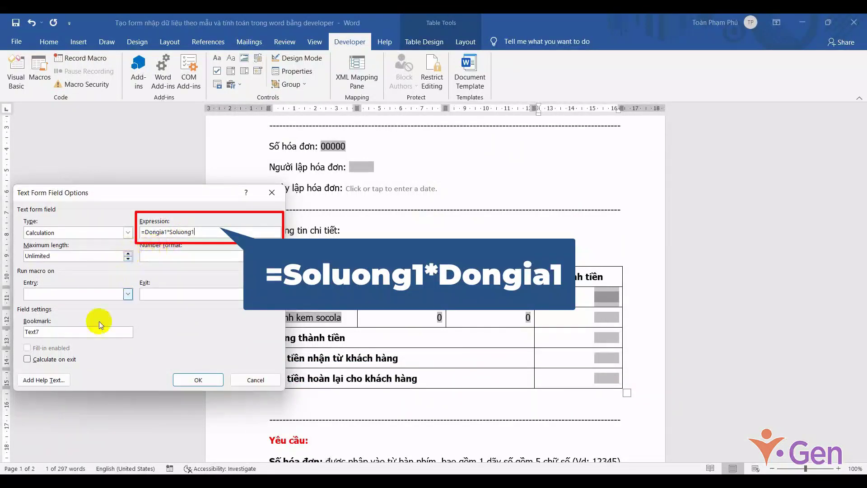
Step: Give it bookmark Thanhtien1, #,##0 format and recalculation on exit
{"action": "left_click", "coordinate": [27, 359]}
{"action": "key", "text": "shift+Tab"}
{"action": "type", "text": "Thanhtien"}
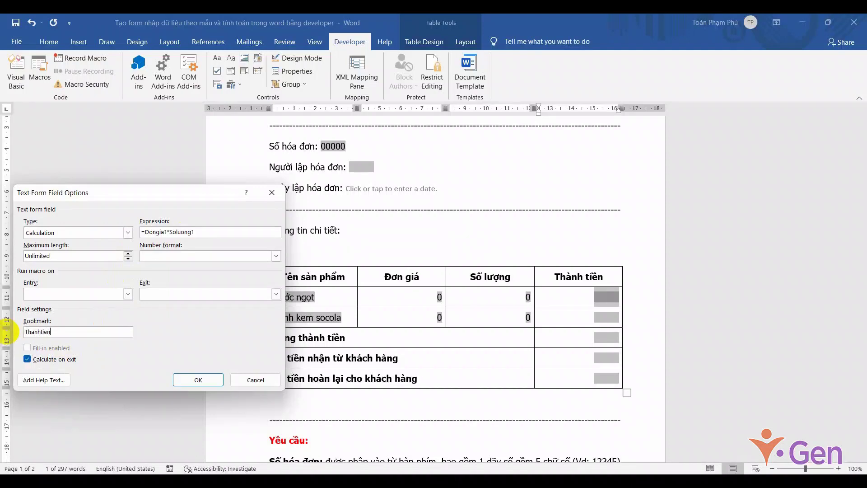
{"action": "type", "text": "1"}
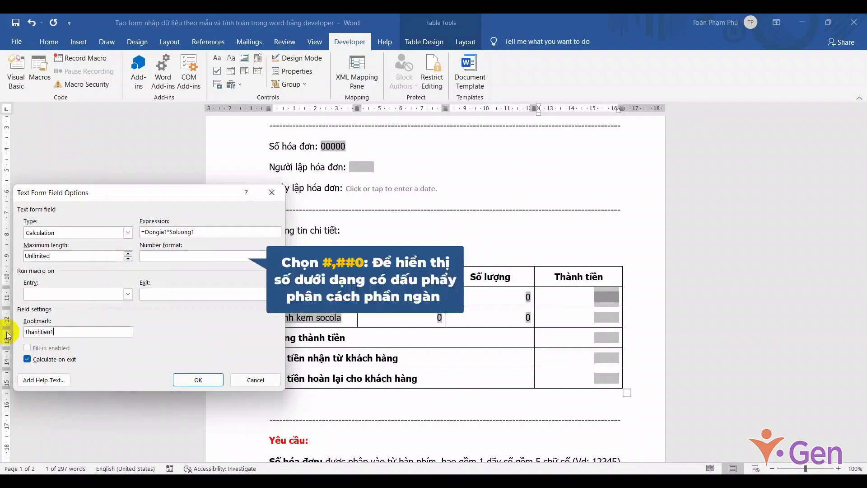
{"action": "left_click", "coordinate": [276, 256]}
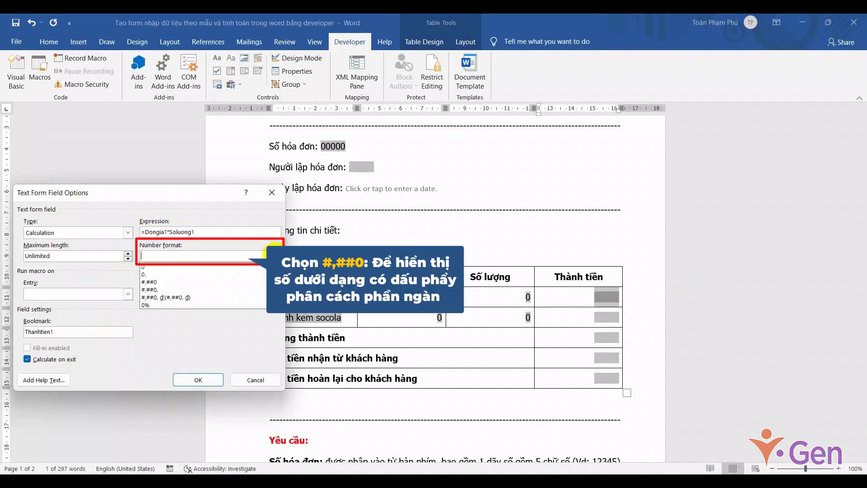
{"action": "left_click", "coordinate": [191, 280]}
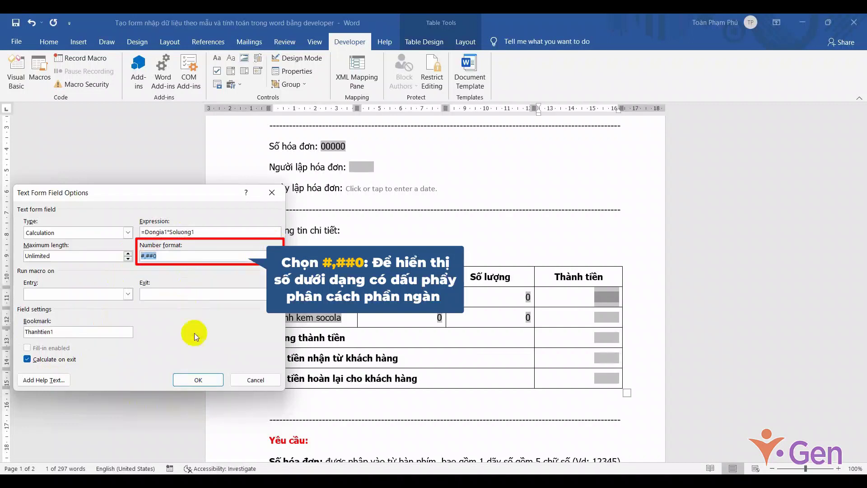
{"action": "left_click", "coordinate": [200, 378]}
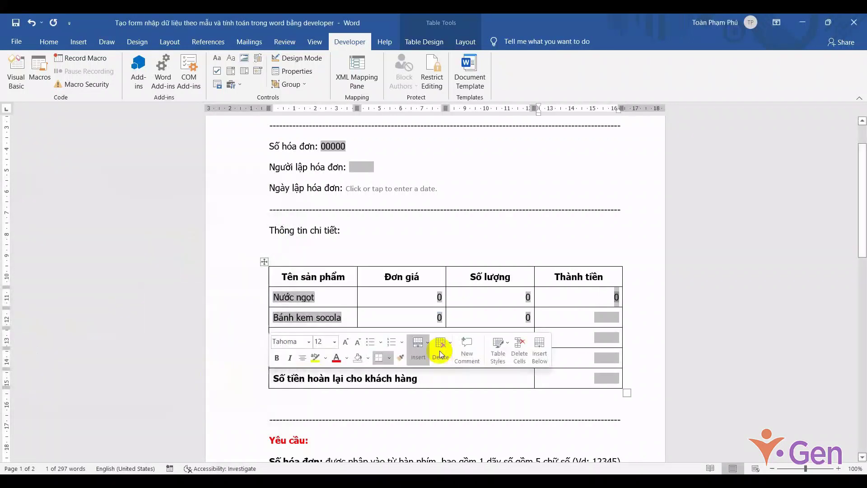
{"action": "left_click", "coordinate": [603, 318]}
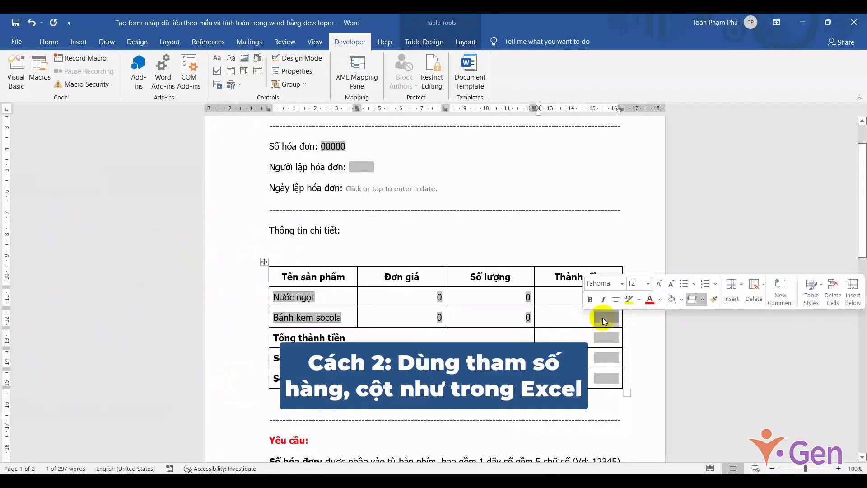
Step: Adjust and re-confirm the first Thành tiền field's settings
{"action": "double_click", "coordinate": [615, 298]}
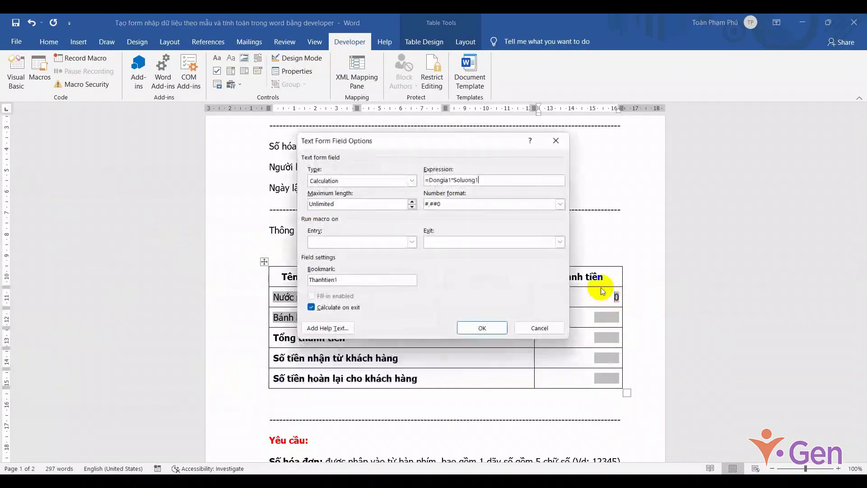
{"action": "mouse_move", "coordinate": [352, 146]}
{"action": "left_mouse_down"}
{"action": "mouse_move", "coordinate": [185, 212]}
{"action": "mouse_move", "coordinate": [125, 216]}
{"action": "left_mouse_up"}
{"action": "type", "text": "=B2*"}
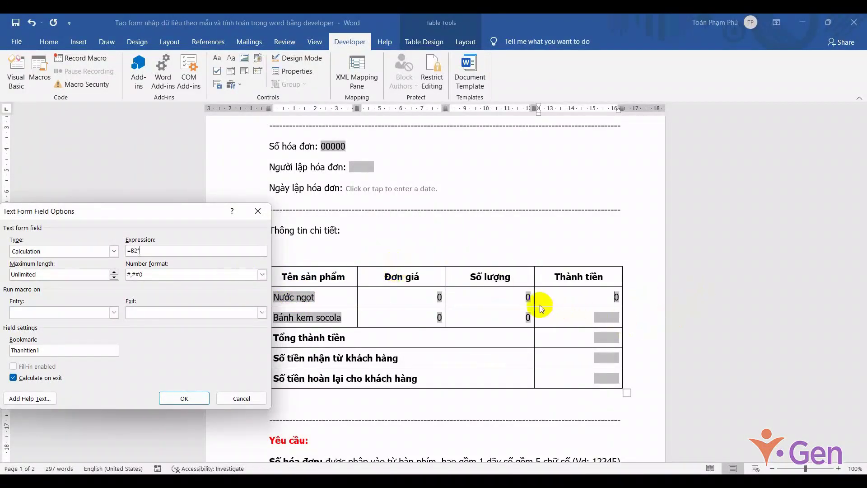
{"action": "type", "text": "C2"}
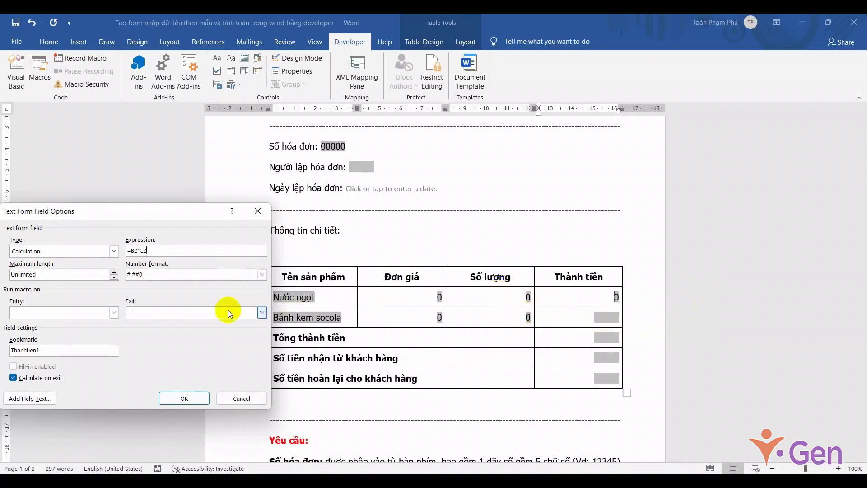
{"action": "left_click", "coordinate": [184, 398]}
Step: Set the second Thành tiền field to Calculation =Dongia2*Soluong2, bookmark Thanhtien2, #,##0, calculate on exit
{"action": "double_click", "coordinate": [602, 321]}
{"action": "left_click", "coordinate": [364, 181]}
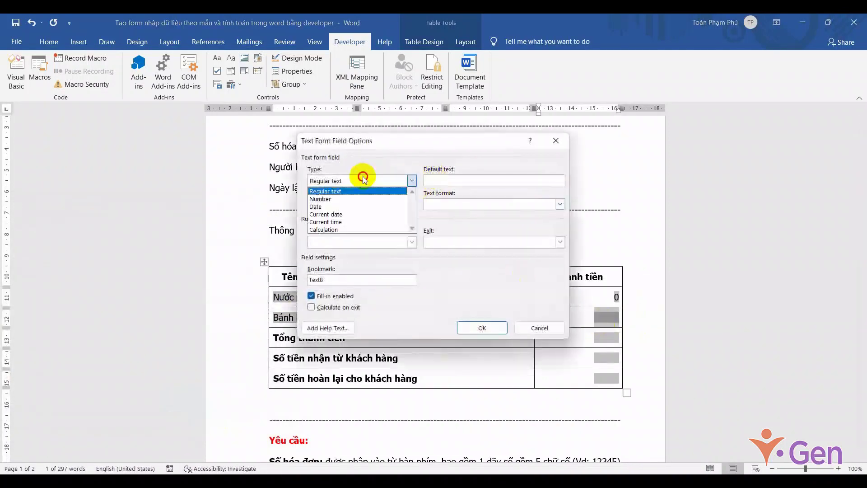
{"action": "left_click", "coordinate": [343, 225]}
{"action": "left_click_drag", "start_coordinate": [437, 149], "coordinate": [217, 201]}
{"action": "type", "text": "Dongia2*Sol"}
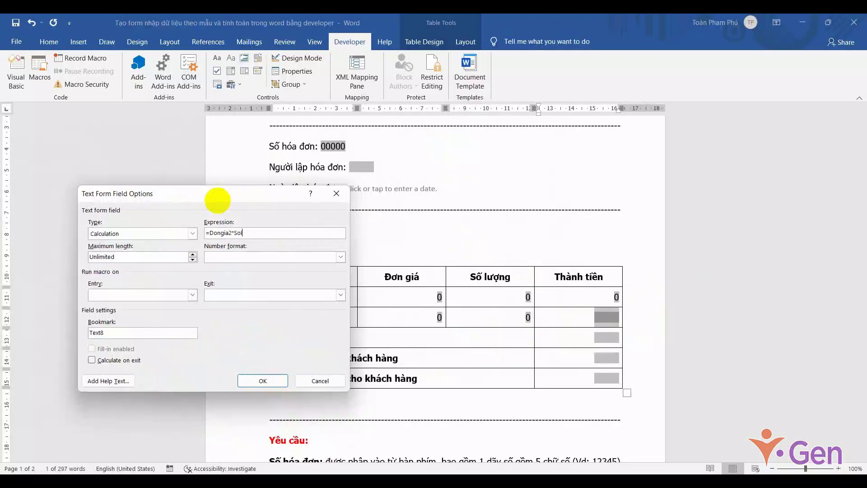
{"action": "type", "text": "uong2"}
{"action": "double_click", "coordinate": [122, 332]}
{"action": "type", "text": "Thanhtien2"}
{"action": "left_click", "coordinate": [340, 257]}
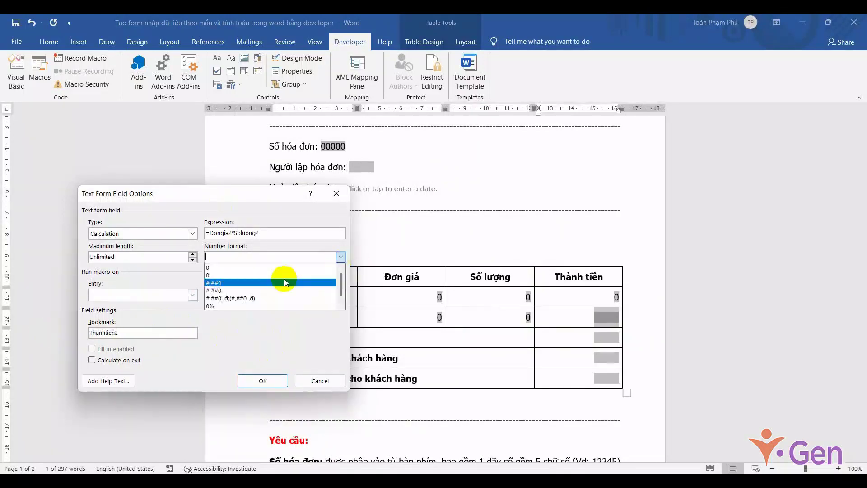
{"action": "left_click", "coordinate": [284, 283]}
{"action": "left_click", "coordinate": [91, 360]}
{"action": "left_click", "coordinate": [262, 380]}
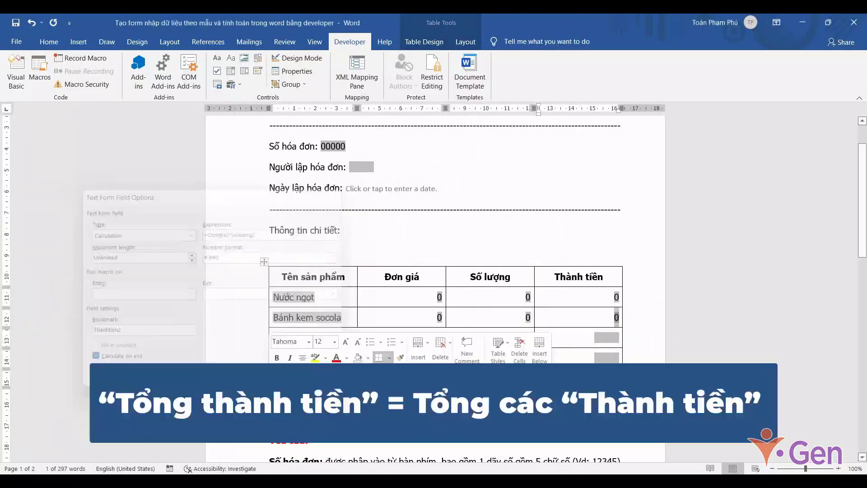
Step: Set Tổng thành tiền to Calculation =sum(above), bookmark Tong, #,##0, calculate on exit
{"action": "double_click", "coordinate": [603, 337]}
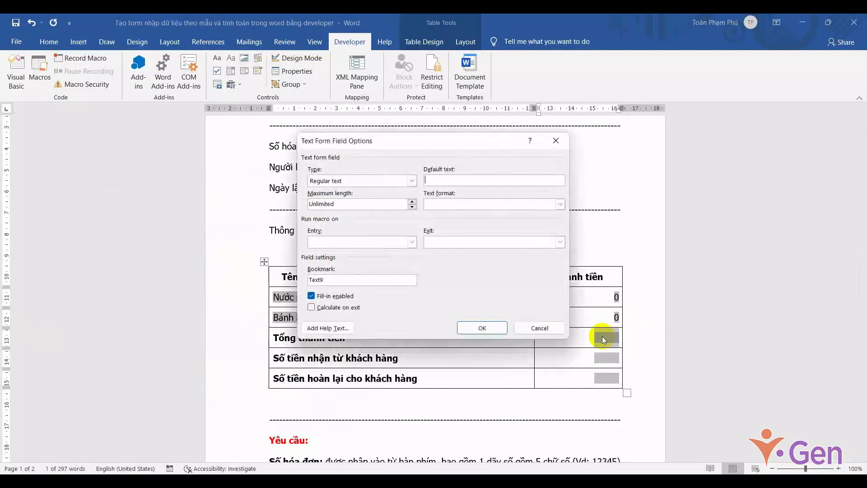
{"action": "left_click", "coordinate": [412, 181]}
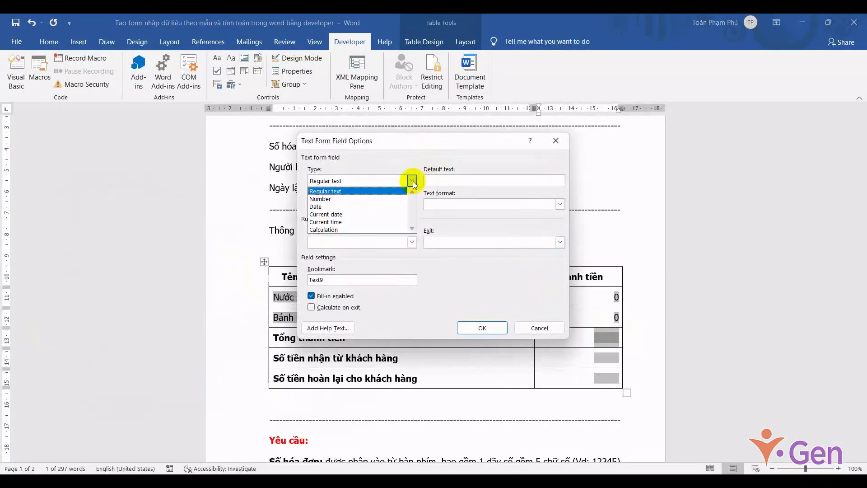
{"action": "left_click", "coordinate": [346, 230]}
{"action": "left_click_drag", "start_coordinate": [343, 280], "coordinate": [270, 282]}
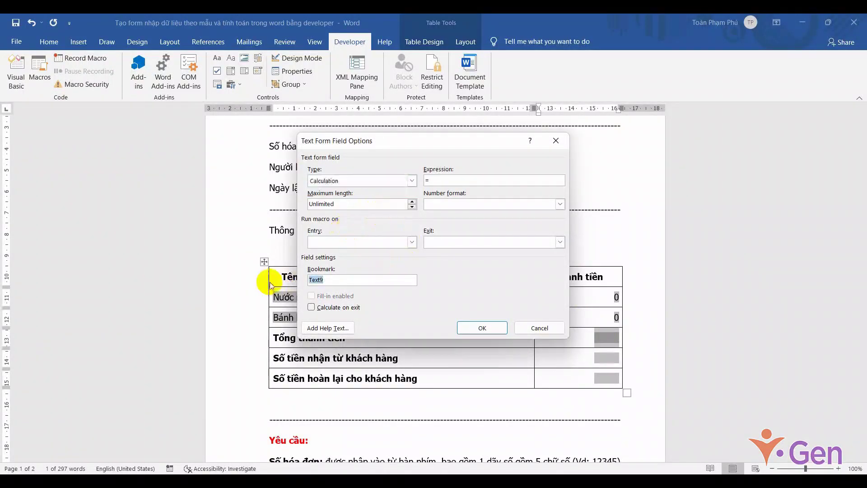
{"action": "type", "text": "Tong"}
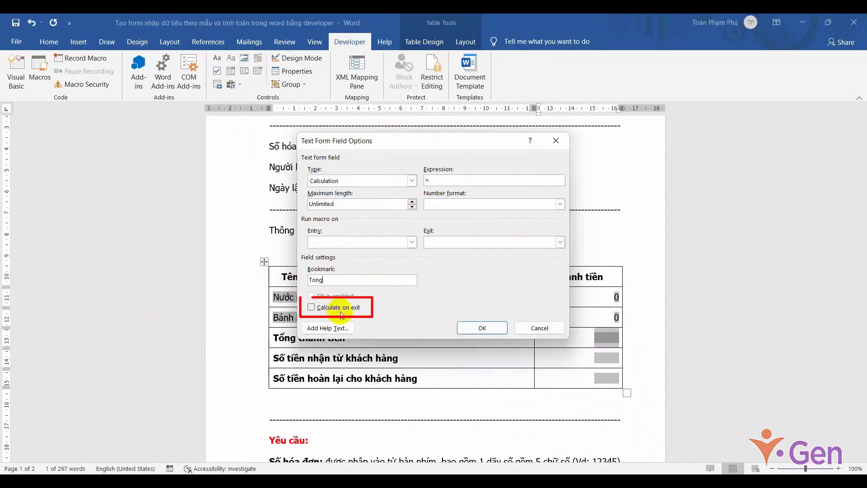
{"action": "left_click", "coordinate": [339, 309]}
{"action": "left_click", "coordinate": [462, 180]}
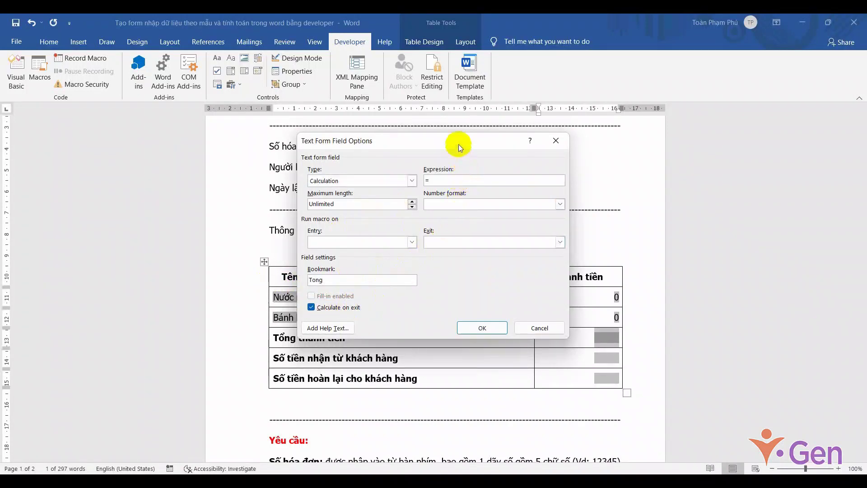
{"action": "left_click_drag", "start_coordinate": [459, 144], "coordinate": [371, 186]}
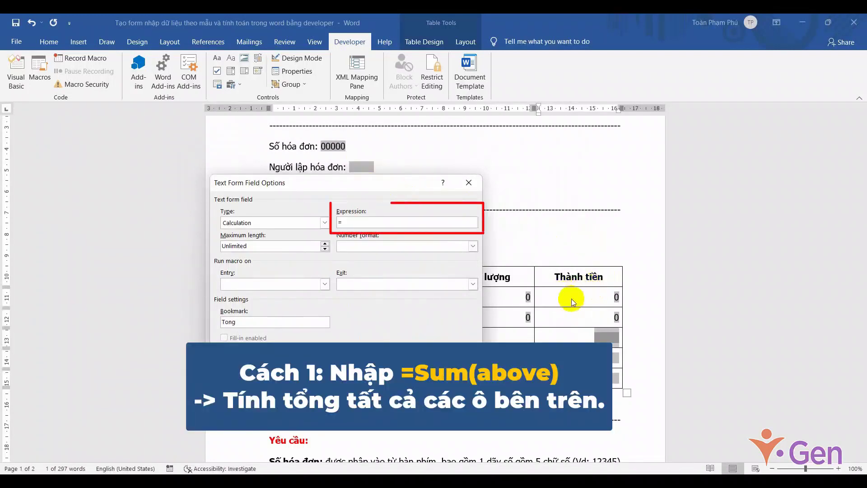
{"action": "type", "text": "sum(above"}
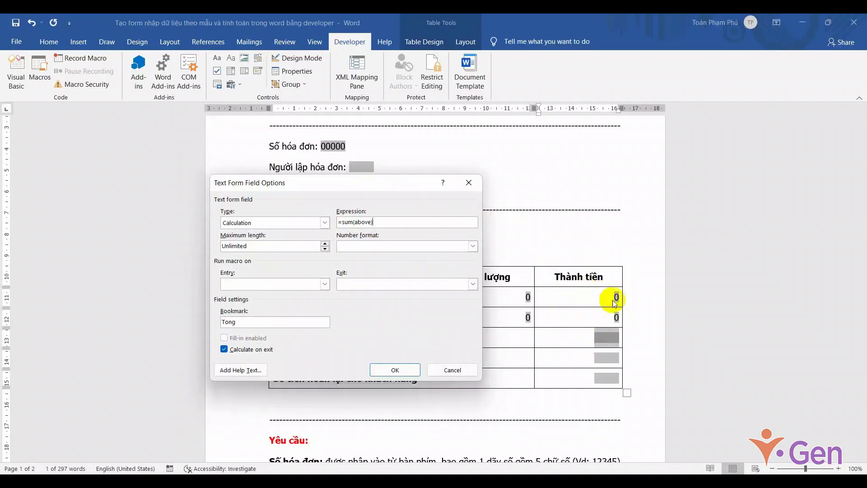
{"action": "left_click", "coordinate": [373, 246]}
{"action": "left_click", "coordinate": [401, 272]}
Step: Confirm the total field, then correct its sum expression and confirm again
{"action": "left_click", "coordinate": [394, 370]}
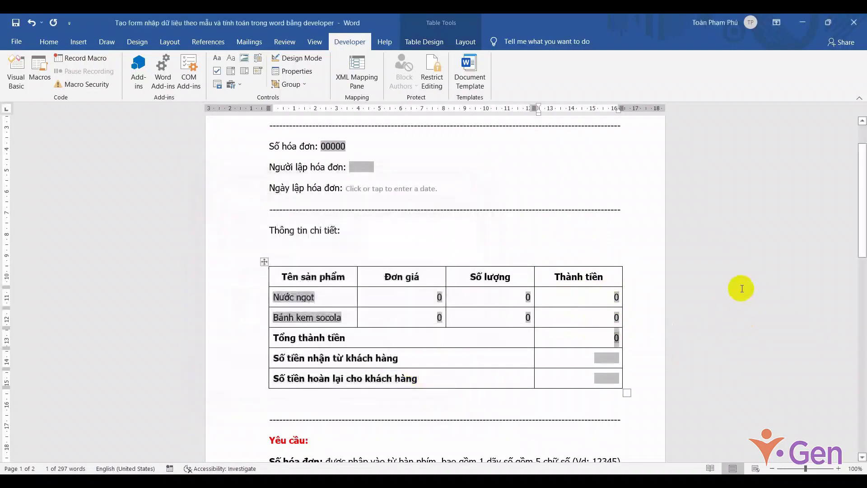
{"action": "double_click", "coordinate": [615, 337]}
{"action": "left_click_drag", "start_coordinate": [481, 185], "coordinate": [425, 180]}
{"action": "type", "text": "=Sum(above"}
{"action": "mouse_move", "coordinate": [451, 138]}
{"action": "left_mouse_down"}
{"action": "mouse_move", "coordinate": [207, 182]}
{"action": "mouse_move", "coordinate": [329, 188]}
{"action": "left_mouse_up"}
{"action": "type", "text": "D2+D3"}
{"action": "left_click", "coordinate": [400, 369]}
Step: Make the received-amount field a Number field, default 0, #,##0, bookmark Nhan
{"action": "double_click", "coordinate": [606, 359]}
{"action": "left_click", "coordinate": [408, 181]}
{"action": "left_click", "coordinate": [408, 197]}
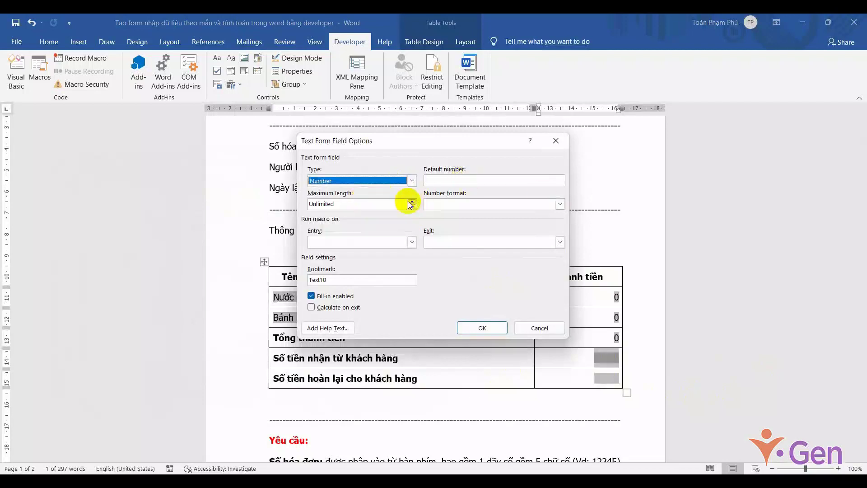
{"action": "left_click", "coordinate": [560, 204]}
{"action": "left_click", "coordinate": [452, 226]}
{"action": "left_click", "coordinate": [480, 179]}
{"action": "type", "text": "0"}
{"action": "double_click", "coordinate": [317, 280]}
{"action": "type", "text": "Nhan"}
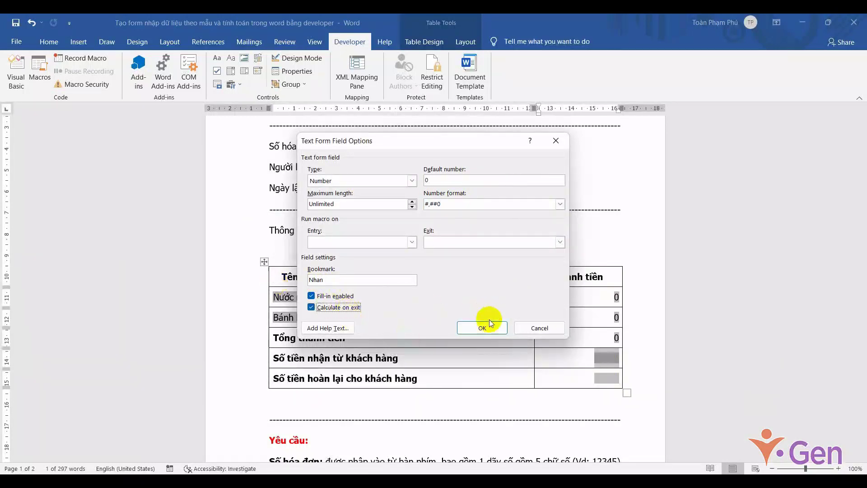
{"action": "left_click", "coordinate": [482, 327]}
Step: Set the refund field to Calculation =B5-B4, #,##0, bookmark Hoantien, calculate on exit
{"action": "double_click", "coordinate": [605, 378]}
{"action": "left_click", "coordinate": [412, 181]}
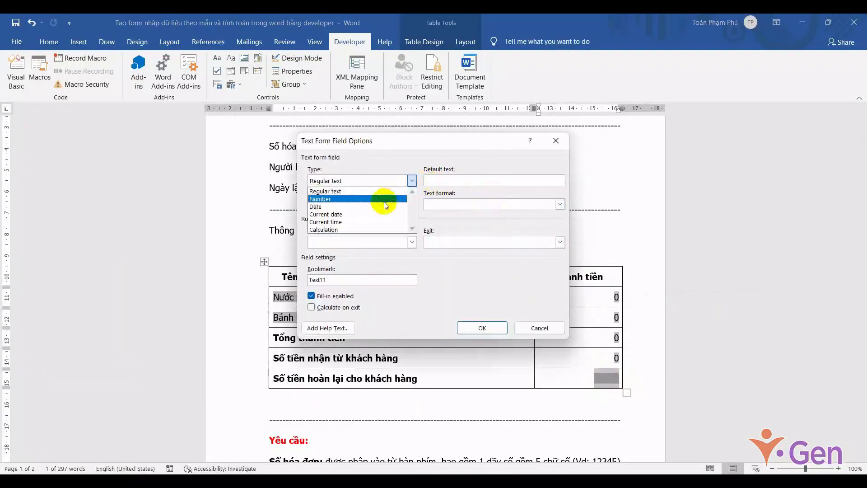
{"action": "left_click", "coordinate": [388, 229]}
{"action": "left_click", "coordinate": [431, 181]}
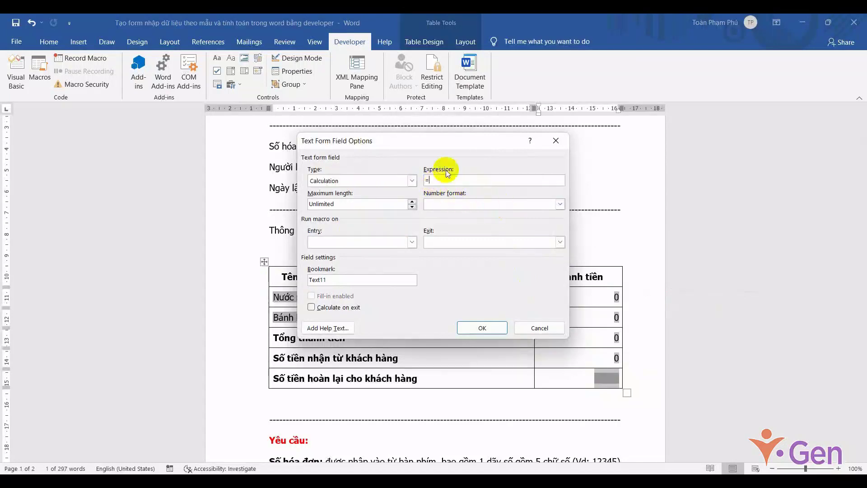
{"action": "mouse_move", "coordinate": [455, 141]}
{"action": "left_mouse_down"}
{"action": "mouse_move", "coordinate": [227, 107]}
{"action": "mouse_move", "coordinate": [256, 126]}
{"action": "left_mouse_up"}
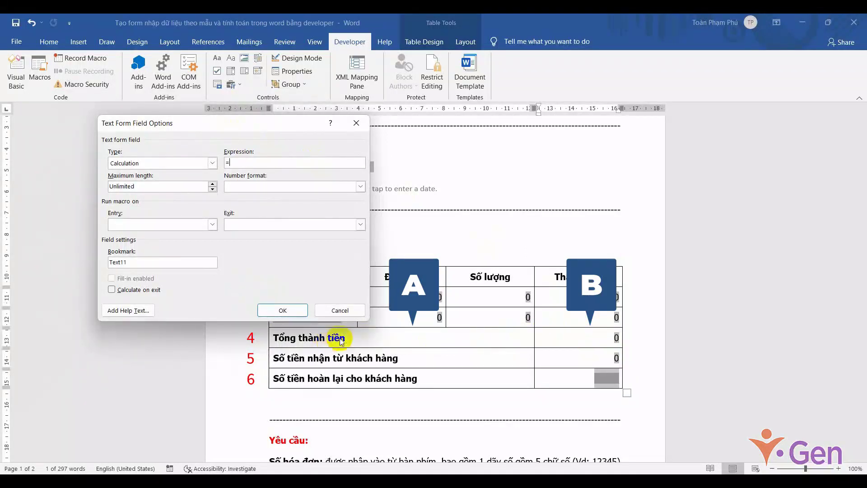
{"action": "type", "text": "B5-B4"}
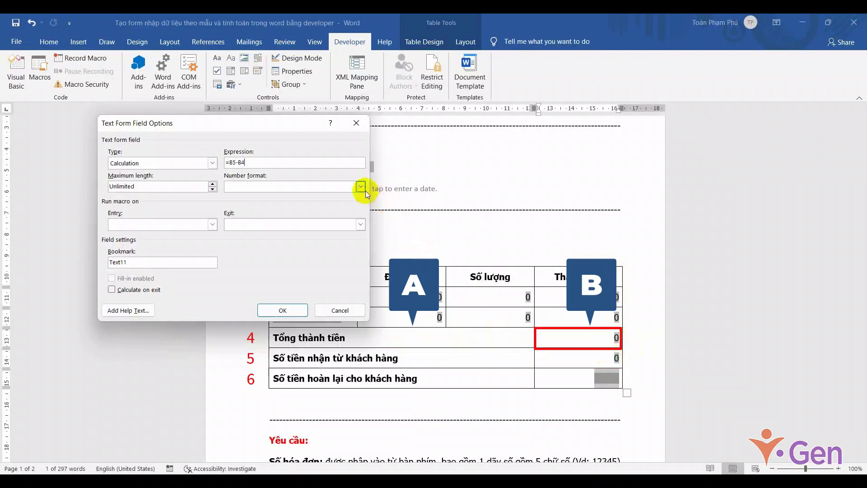
{"action": "left_click", "coordinate": [359, 186]}
{"action": "left_click", "coordinate": [292, 212]}
{"action": "left_click", "coordinate": [140, 265]}
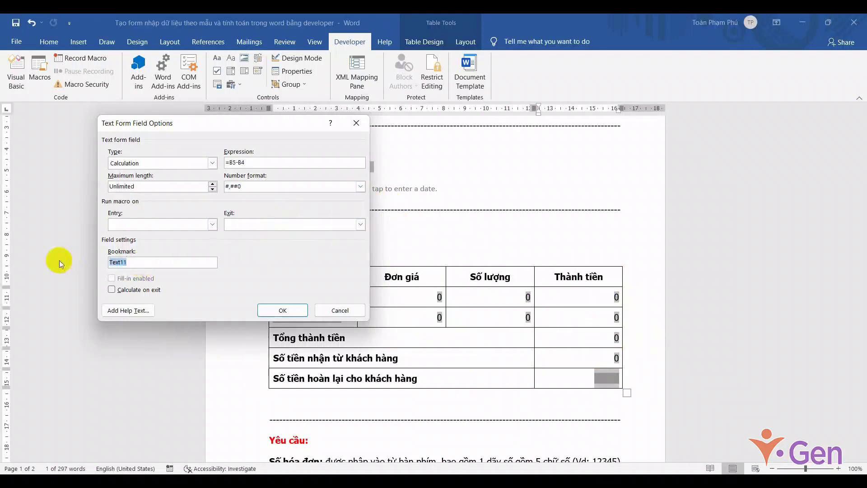
{"action": "type", "text": "Hoantien"}
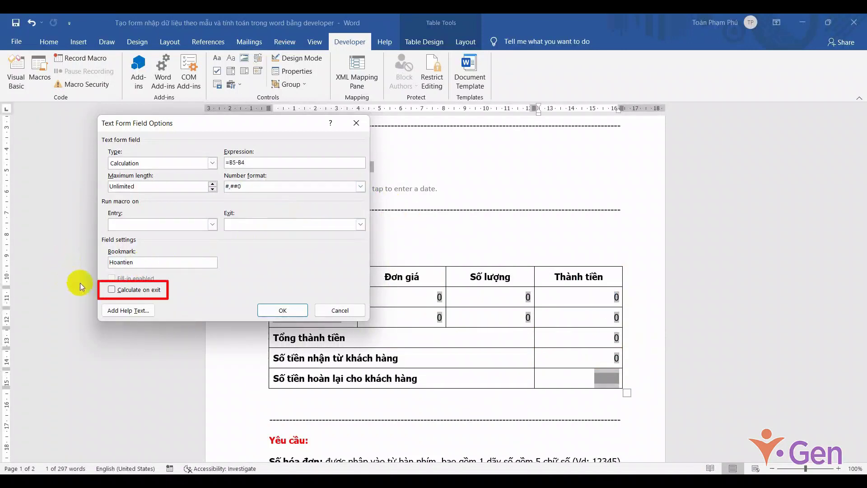
{"action": "left_click", "coordinate": [114, 289]}
Step: Confirm the refund field and restrict editing to Filling in forms
{"action": "left_click", "coordinate": [296, 311]}
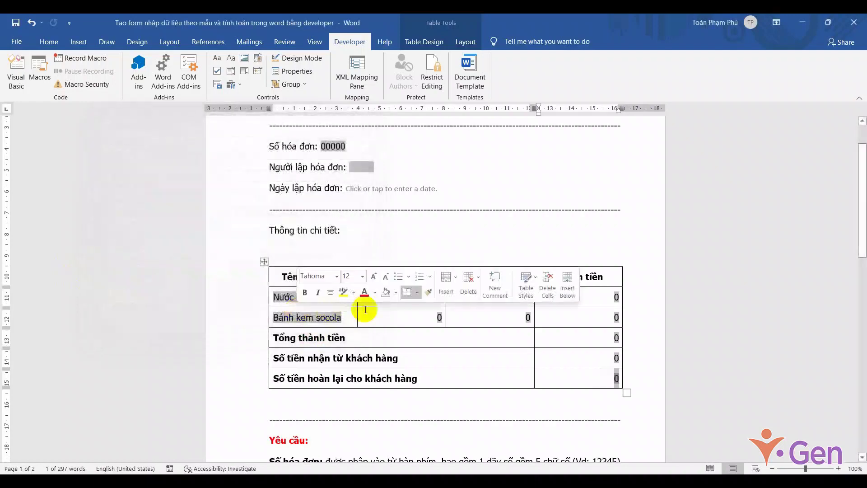
{"action": "scroll", "coordinate": [406, 307], "scroll_direction": "down", "scroll_amount": 2}
{"action": "scroll", "coordinate": [428, 320], "scroll_direction": "up", "scroll_amount": 5}
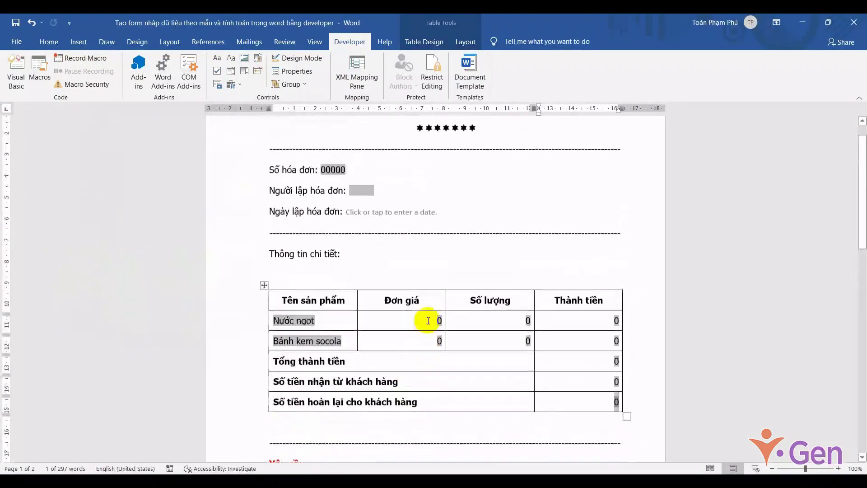
{"action": "scroll", "coordinate": [427, 319], "scroll_direction": "down", "scroll_amount": 2}
{"action": "scroll", "coordinate": [424, 320], "scroll_direction": "up", "scroll_amount": 2}
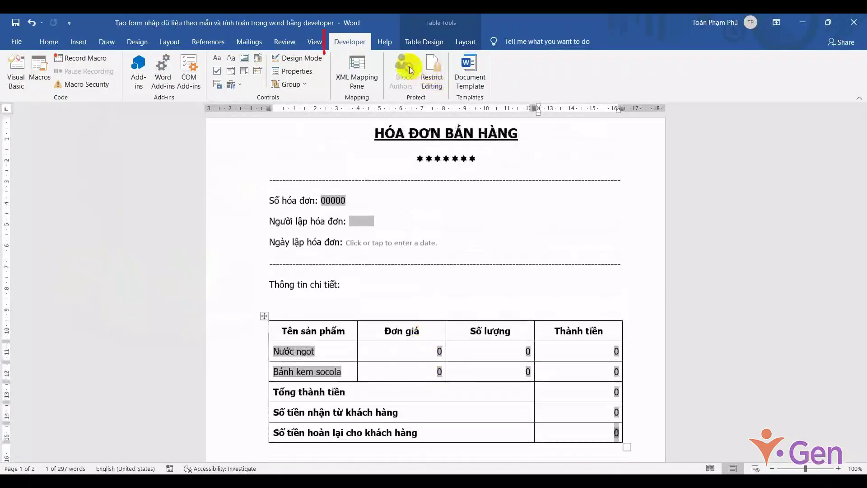
{"action": "left_click", "coordinate": [431, 70]}
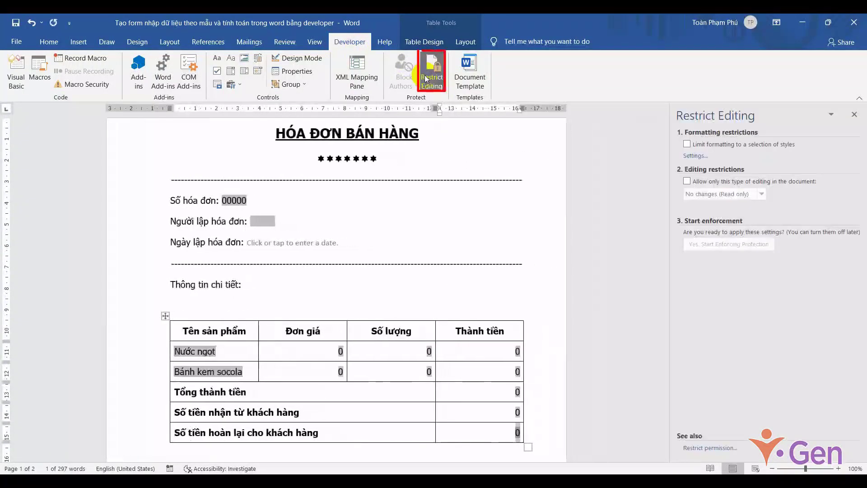
{"action": "left_click", "coordinate": [687, 181]}
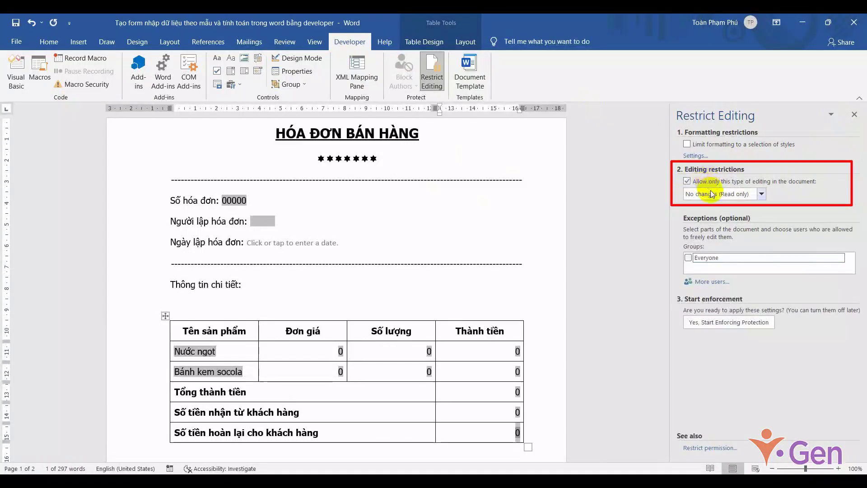
{"action": "left_click", "coordinate": [761, 193]}
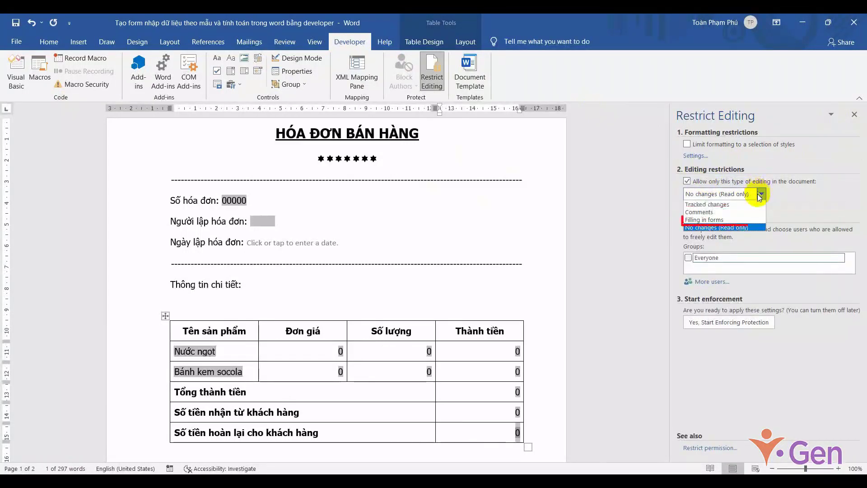
{"action": "left_click", "coordinate": [708, 220]}
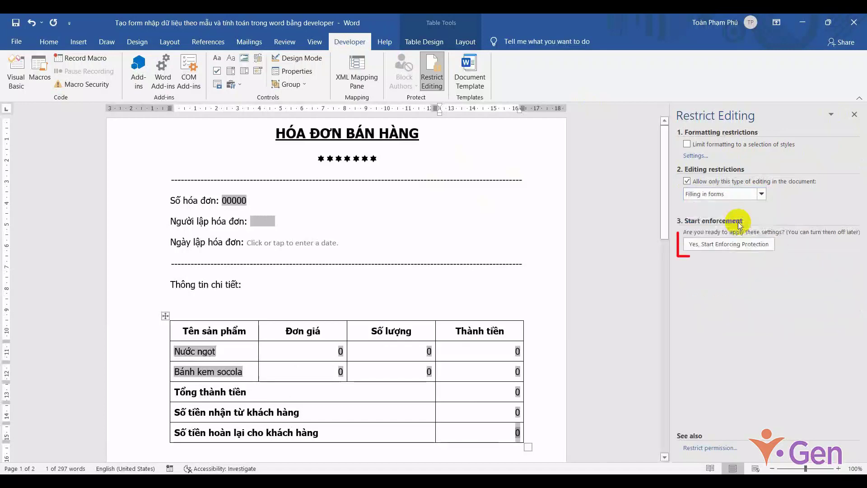
Step: Start enforcing protection with the password box left empty
{"action": "left_click", "coordinate": [736, 243]}
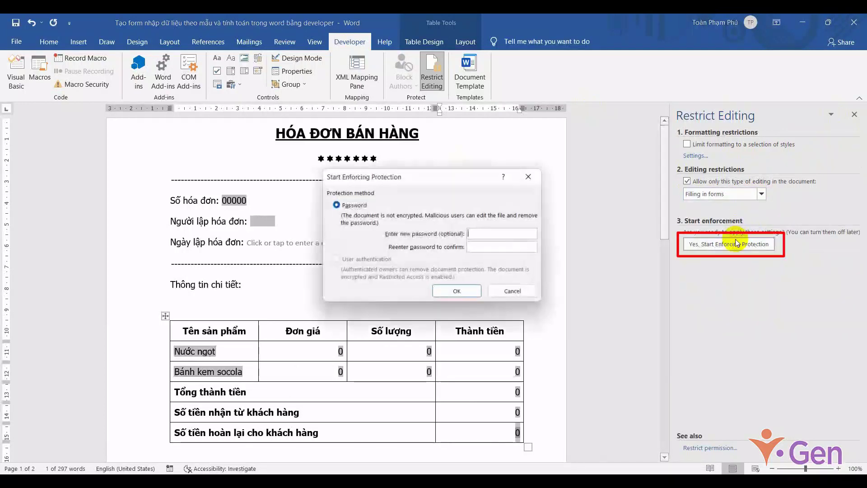
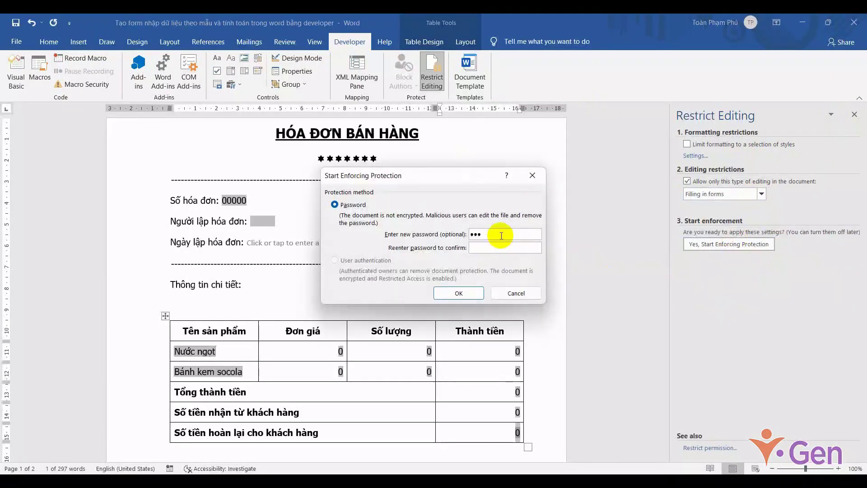
{"action": "left_click_drag", "start_coordinate": [501, 235], "coordinate": [440, 233]}
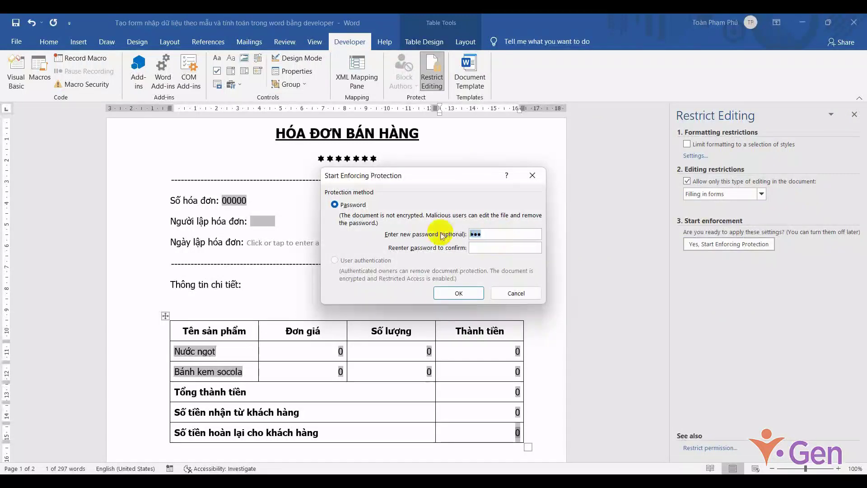
{"action": "key", "text": "BackSpace"}
{"action": "left_click", "coordinate": [465, 291]}
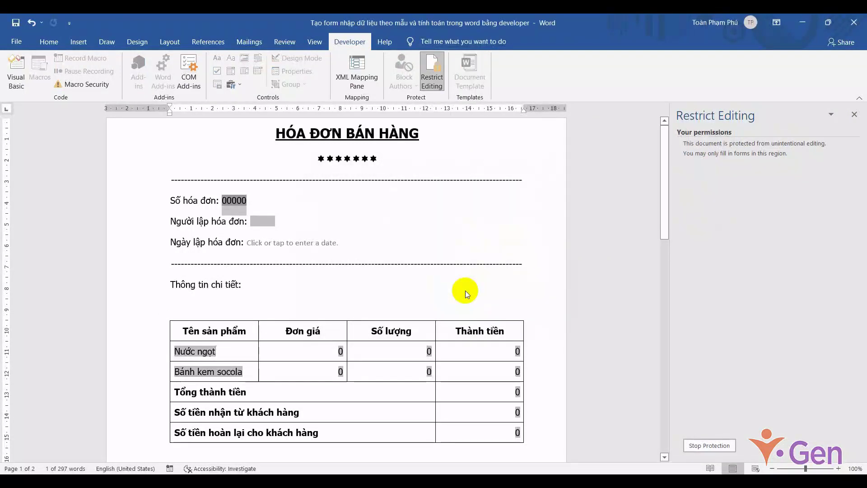
Step: Enter invoice number 12345, the creator's name, and today's date, 20/06/2022
{"action": "type", "text": "12345"}
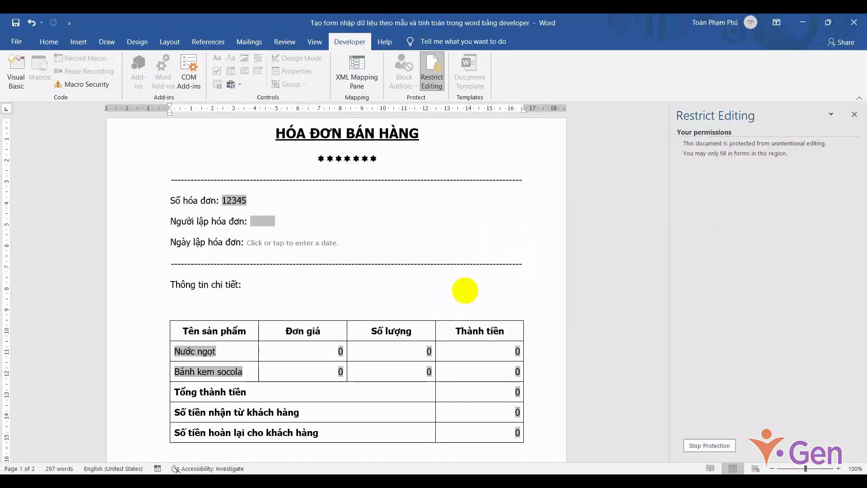
{"action": "key", "text": "Tab"}
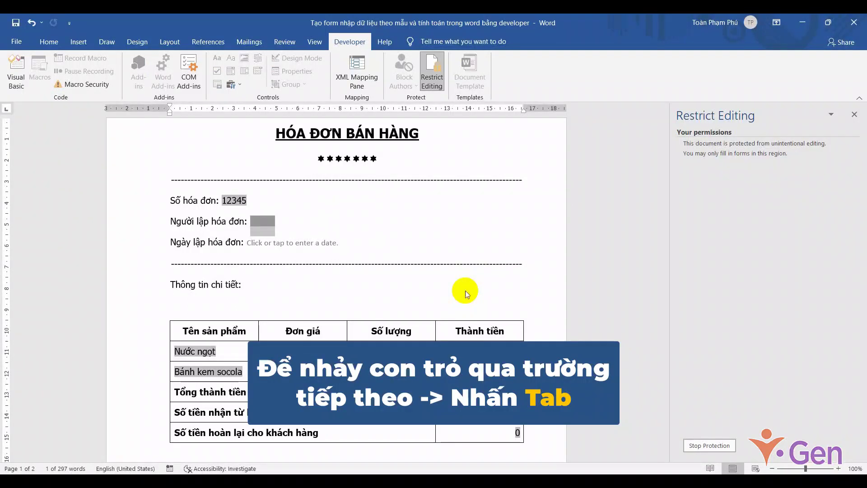
{"action": "type", "text": "Nguyễn Văn A"}
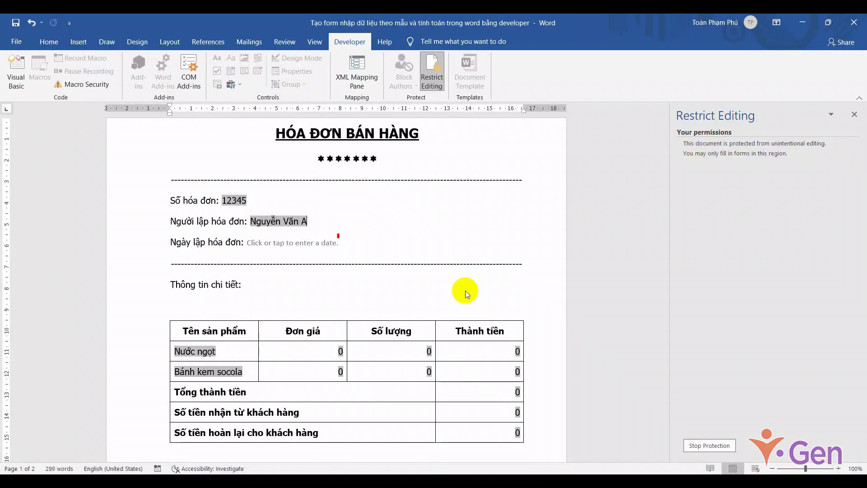
{"action": "key", "text": "Tab"}
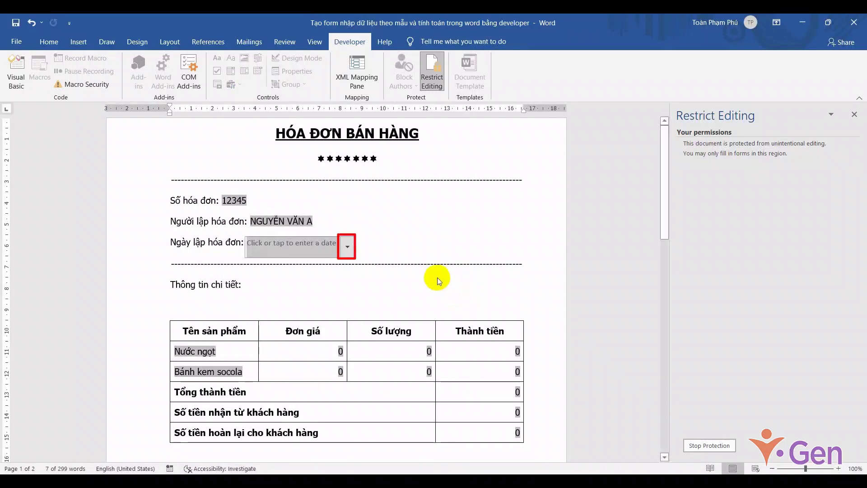
{"action": "left_click", "coordinate": [347, 246]}
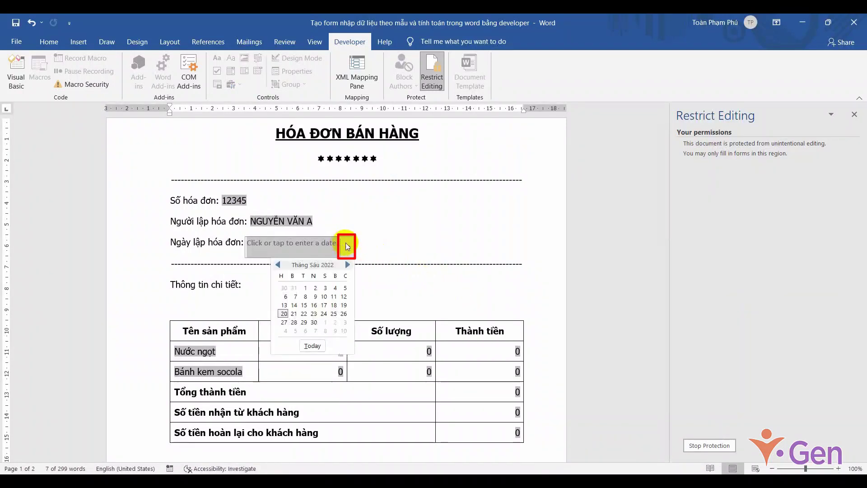
{"action": "left_click", "coordinate": [316, 351]}
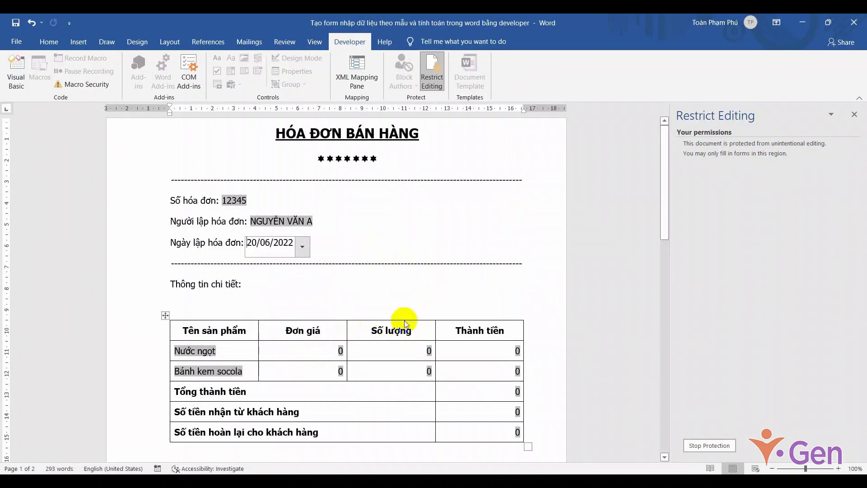
Step: Fill the first row: Nước suối, unit price 3000, quantity 10
{"action": "left_click", "coordinate": [212, 354]}
{"action": "left_click", "coordinate": [177, 374]}
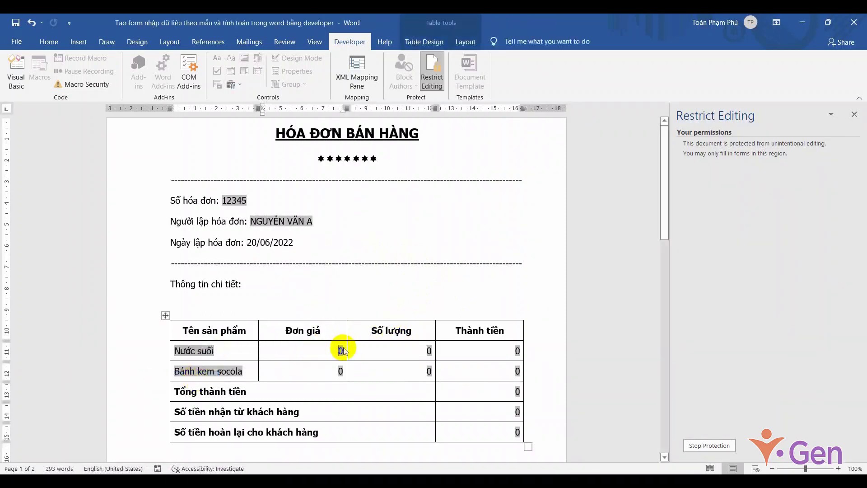
{"action": "left_click", "coordinate": [340, 351]}
{"action": "type", "text": "3000"}
{"action": "key", "text": "Tab"}
{"action": "type", "text": "10"}
{"action": "key", "text": "Tab"}
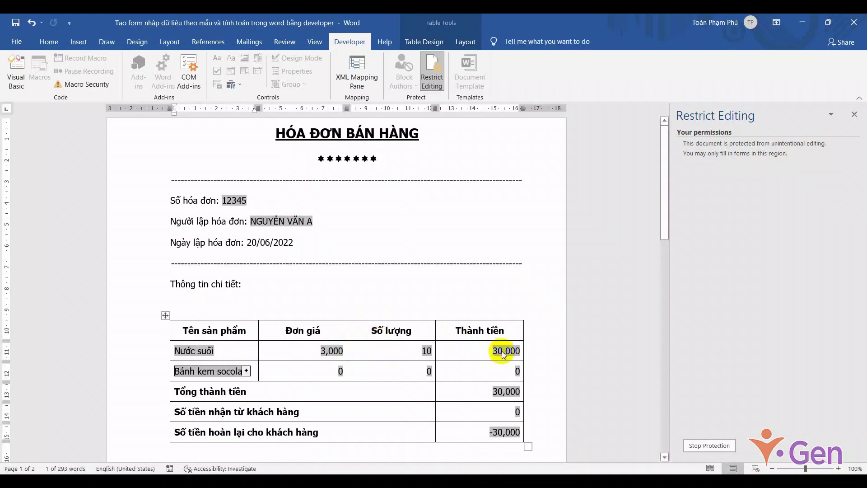
Step: Fill the second row: Bánh kem socola, unit price 30000, quantity 2
{"action": "left_click", "coordinate": [246, 371]}
{"action": "left_click", "coordinate": [340, 371]}
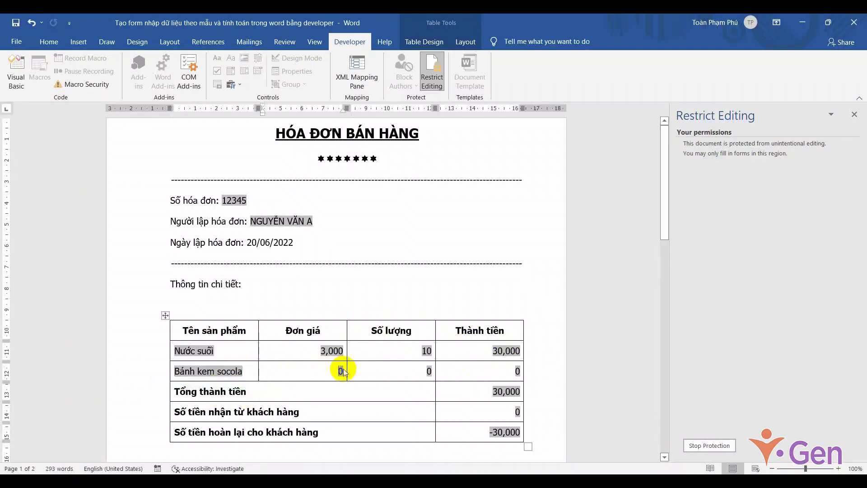
{"action": "type", "text": "30000"}
{"action": "key", "text": "Tab"}
{"action": "type", "text": "2"}
Step: Enter 100,000 received so the total shows 90,000 and change 10,000
{"action": "key", "text": "Tab"}
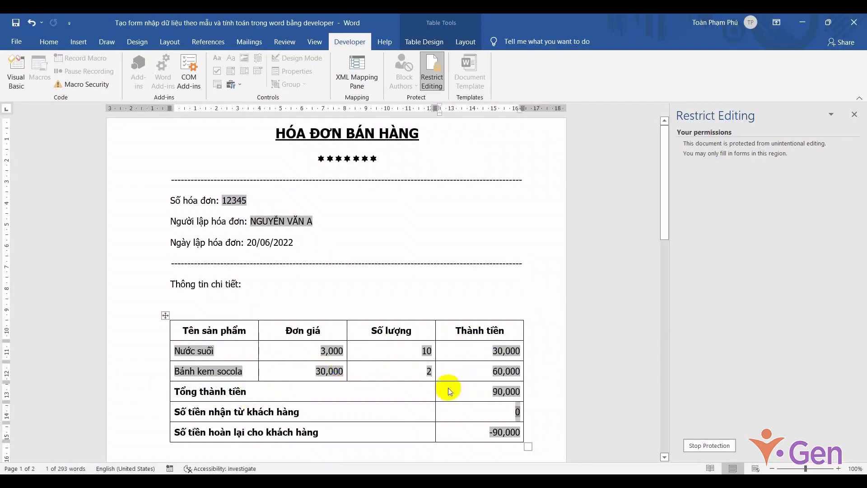
{"action": "type", "text": "10"}
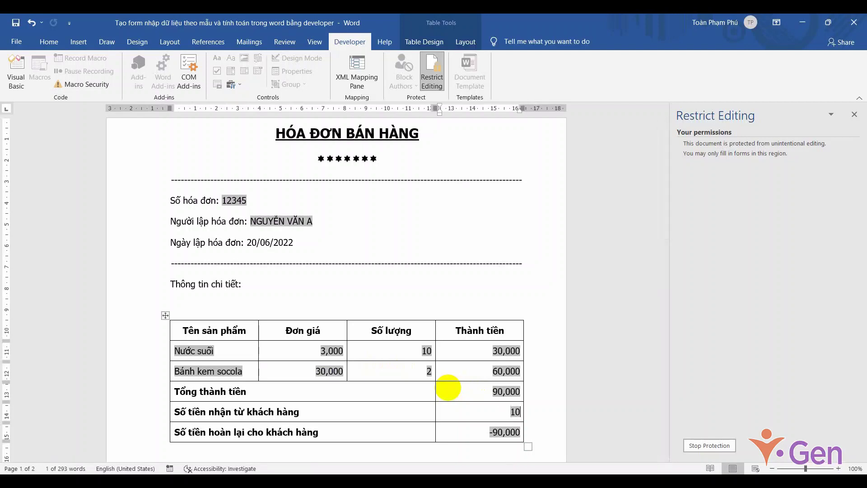
{"action": "type", "text": "0000"}
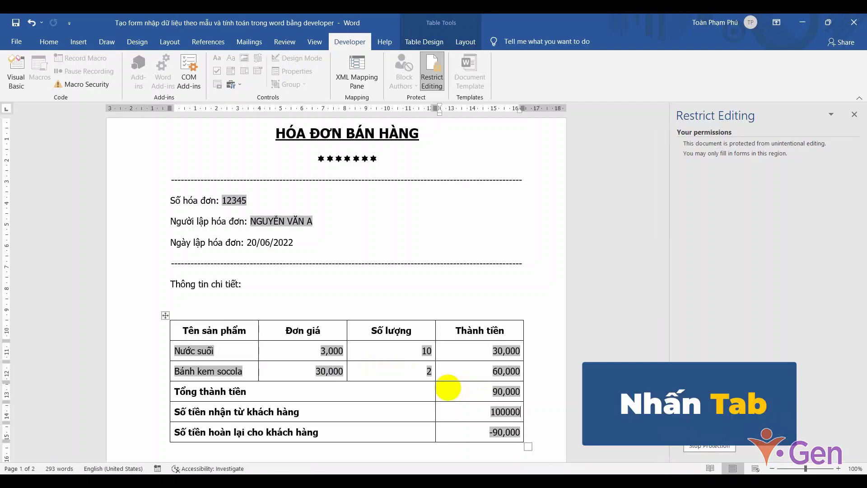
{"action": "key", "text": "Tab"}
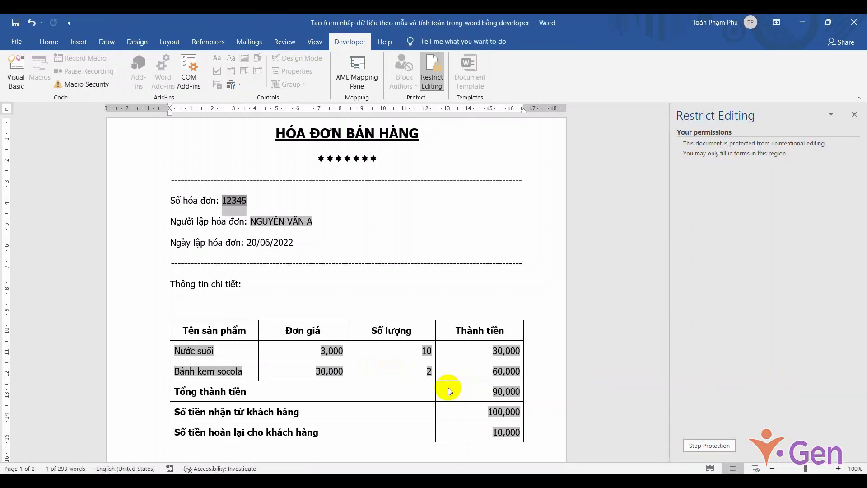
{"action": "scroll", "coordinate": [448, 387], "scroll_direction": "down", "scroll_amount": 5}
{"action": "scroll", "coordinate": [448, 387], "scroll_direction": "up", "scroll_amount": 4}
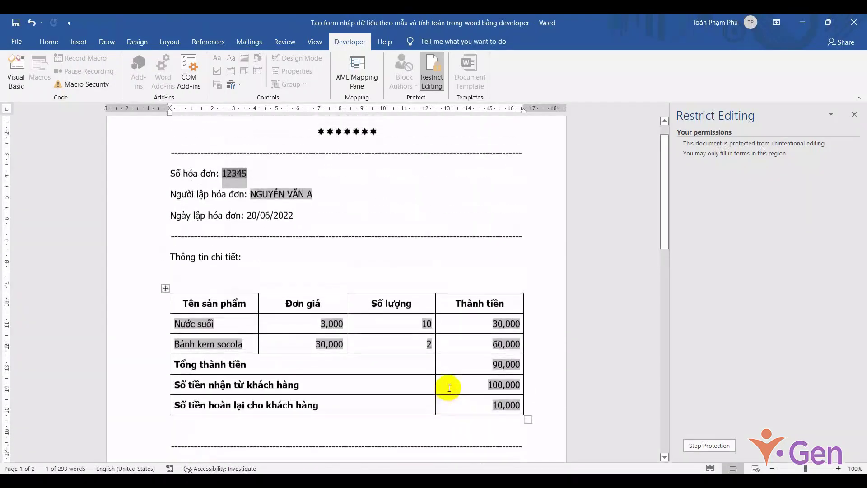
{"action": "scroll", "coordinate": [447, 388], "scroll_direction": "down", "scroll_amount": 1}
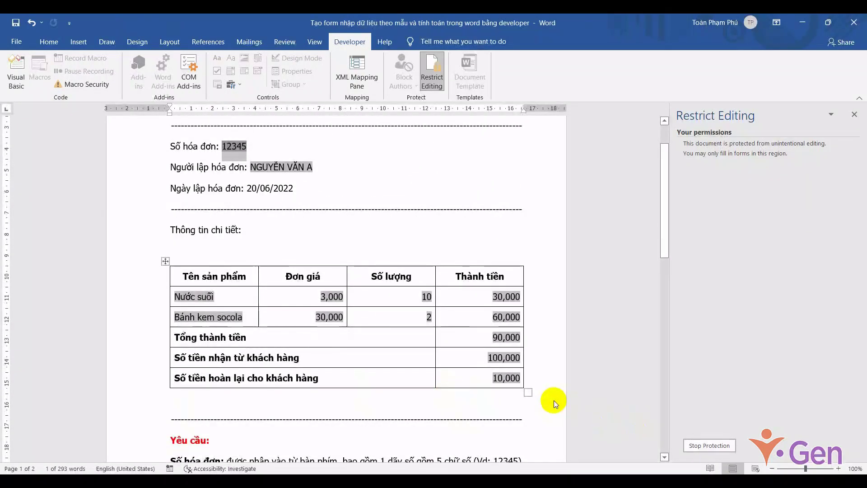
{"action": "scroll", "coordinate": [549, 399], "scroll_direction": "up", "scroll_amount": 2}
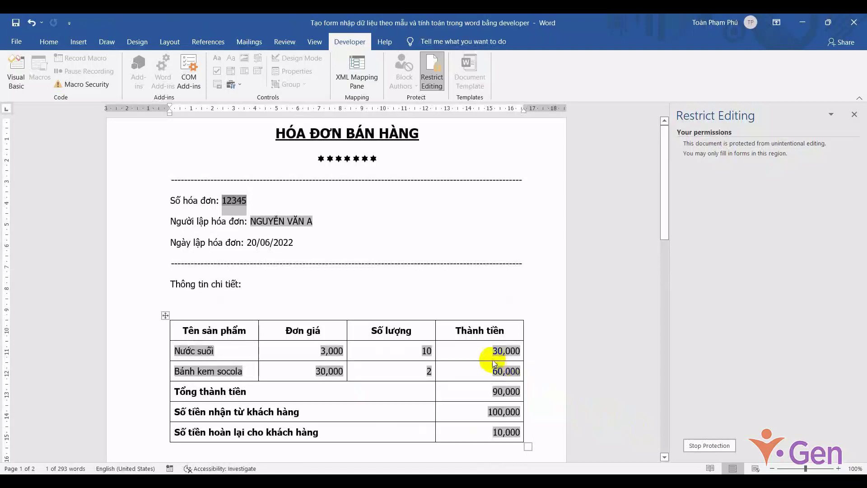
{"action": "scroll", "coordinate": [350, 267], "scroll_direction": "down", "scroll_amount": 3}
{"action": "scroll", "coordinate": [337, 267], "scroll_direction": "up", "scroll_amount": 3}
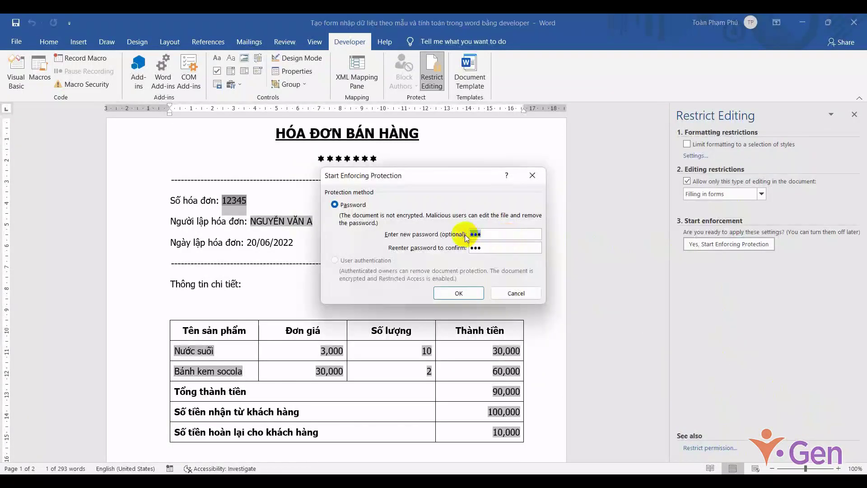
Step: Enforce protection with a password, then stop protection by entering that password
{"action": "key", "text": "Return"}
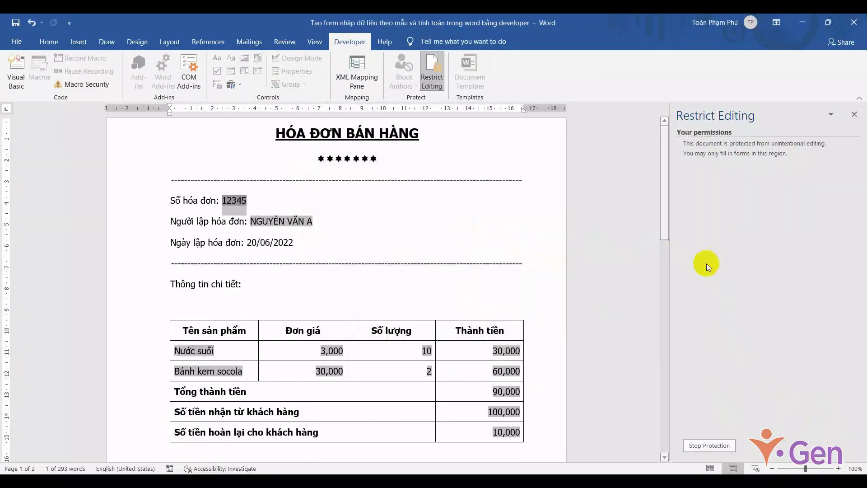
{"action": "left_click", "coordinate": [717, 443]}
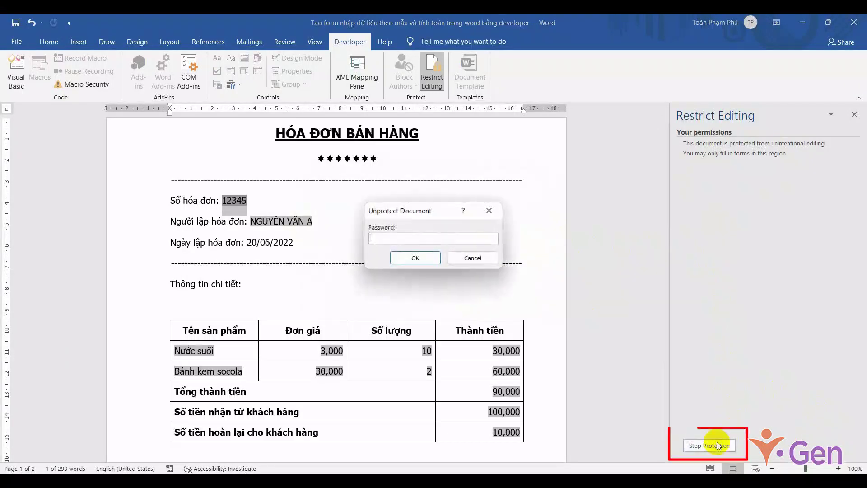
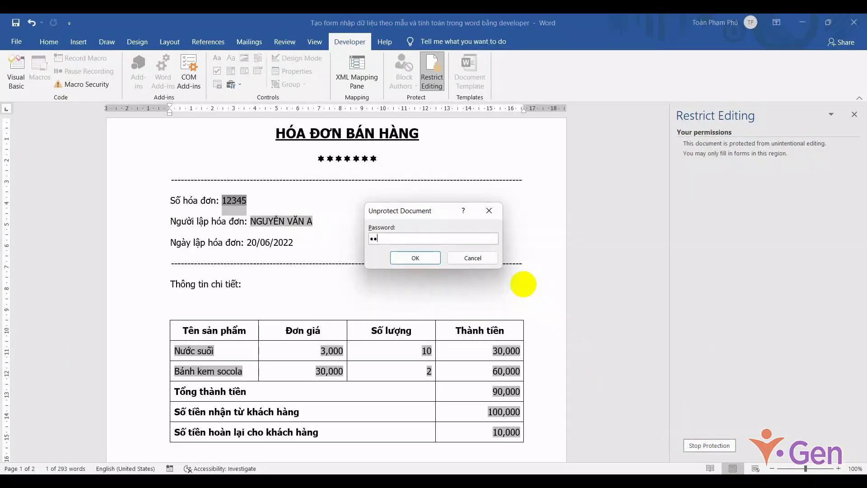
{"action": "key", "text": "Return"}
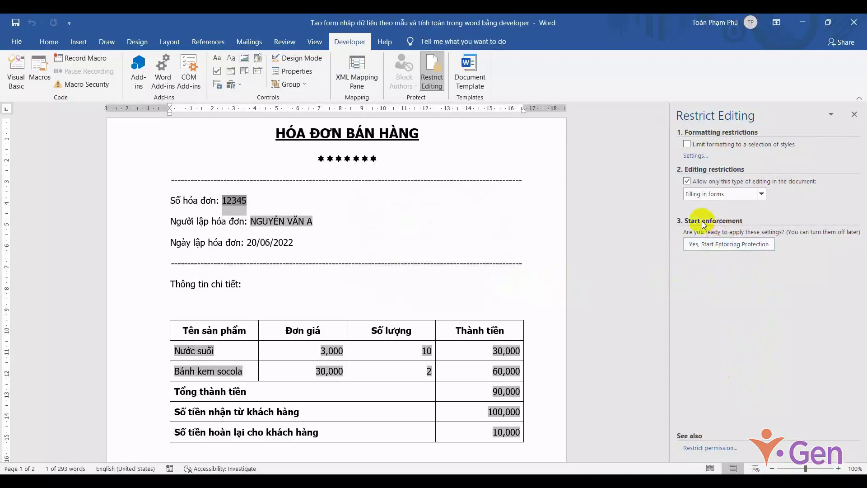
Step: Open the invoice creator field's options and close them without changes
{"action": "double_click", "coordinate": [280, 220]}
{"action": "left_click_drag", "start_coordinate": [497, 146], "coordinate": [536, 179]}
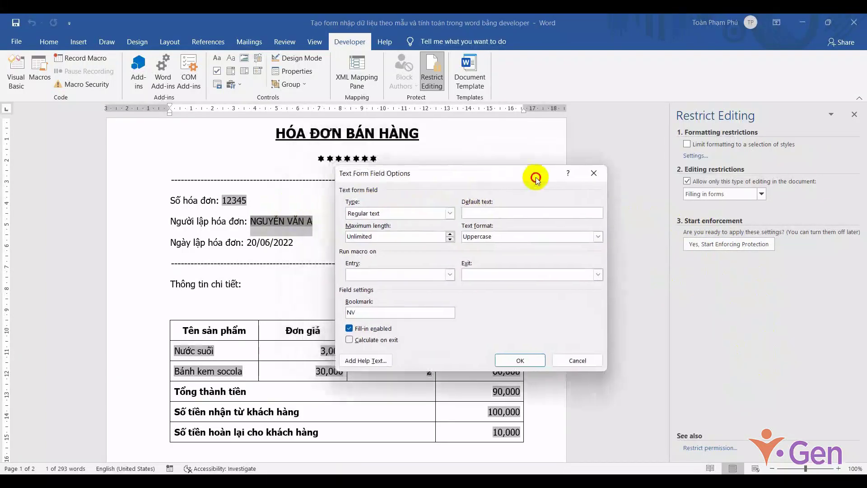
{"action": "left_click", "coordinate": [598, 177]}
{"action": "scroll", "coordinate": [551, 226], "scroll_direction": "down", "scroll_amount": 3}
{"action": "scroll", "coordinate": [551, 227], "scroll_direction": "up", "scroll_amount": 3}
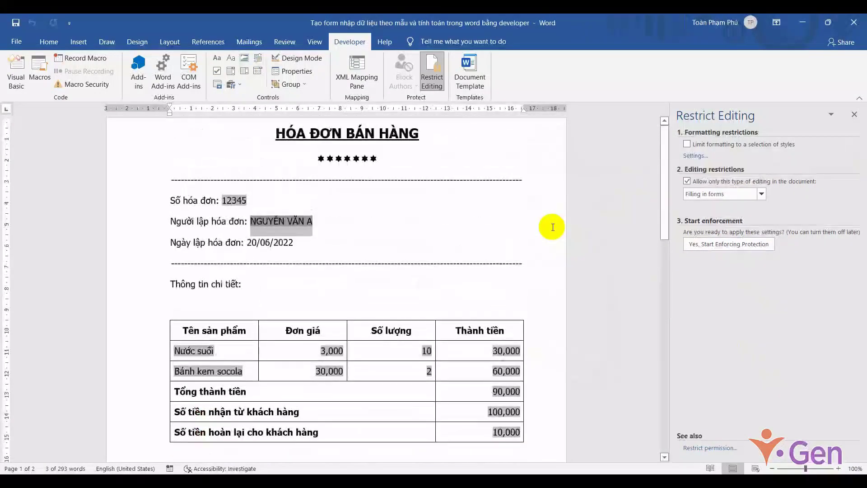